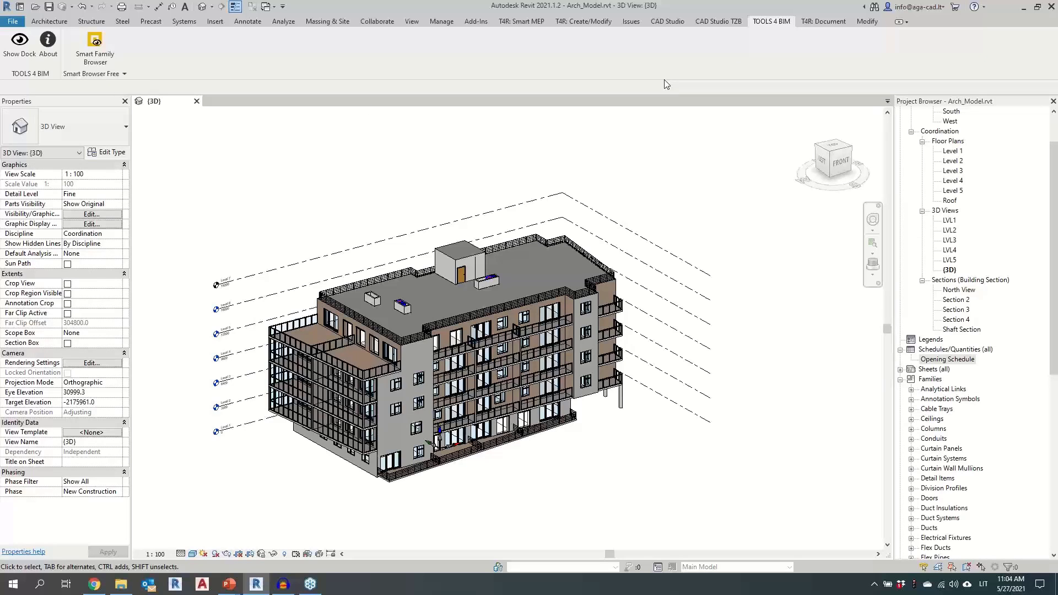
# Step: Show and widen the TOOLS 4 BIM dock, then view the About Cut Opening page in All Tools
pyautogui.click(22, 53)
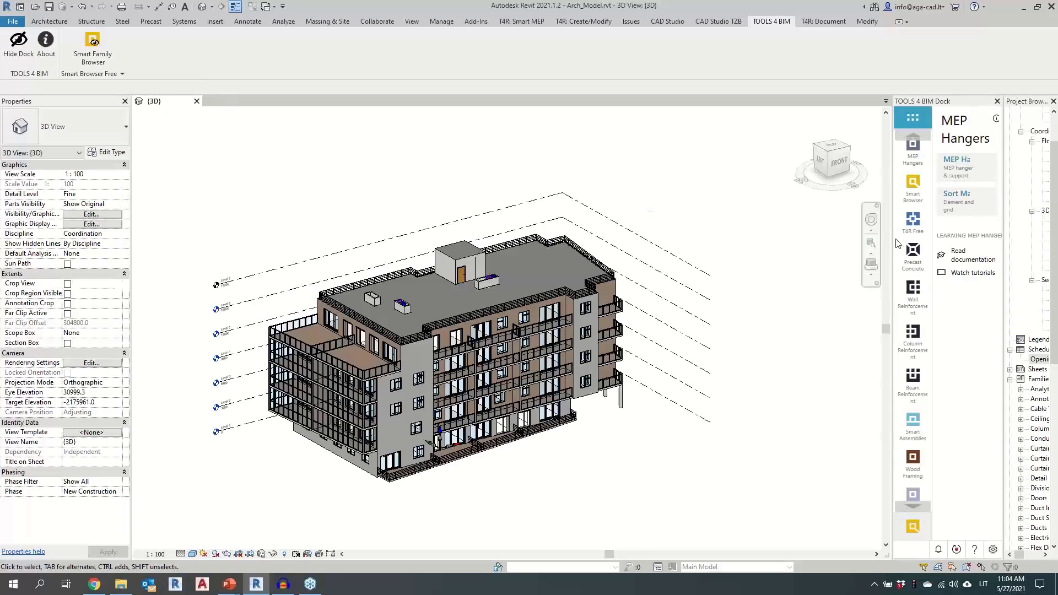
pyautogui.moveTo(892, 234); pyautogui.dragTo(735, 250)
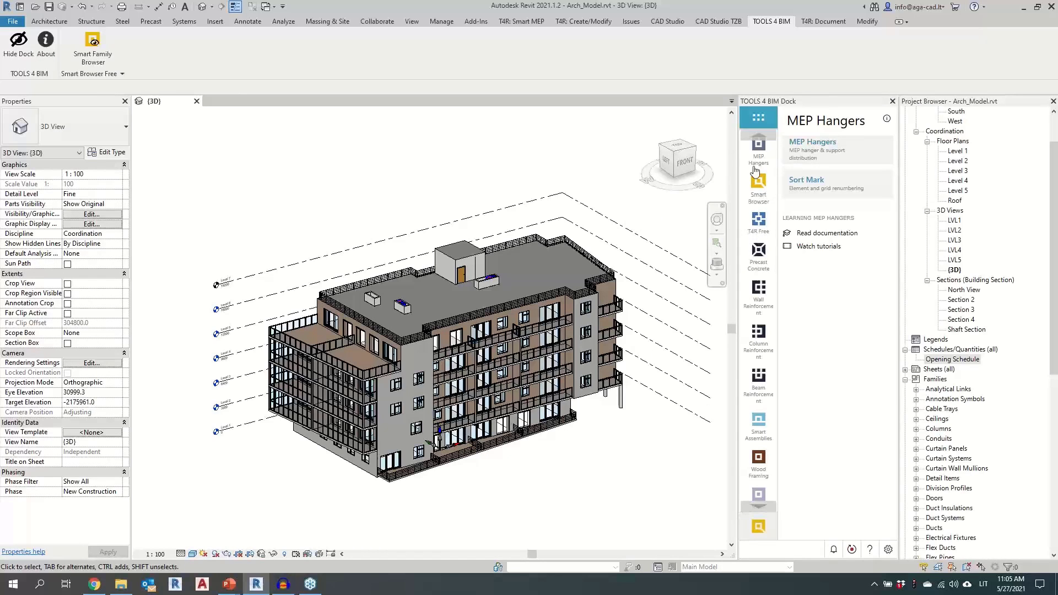
pyautogui.click(781, 121)
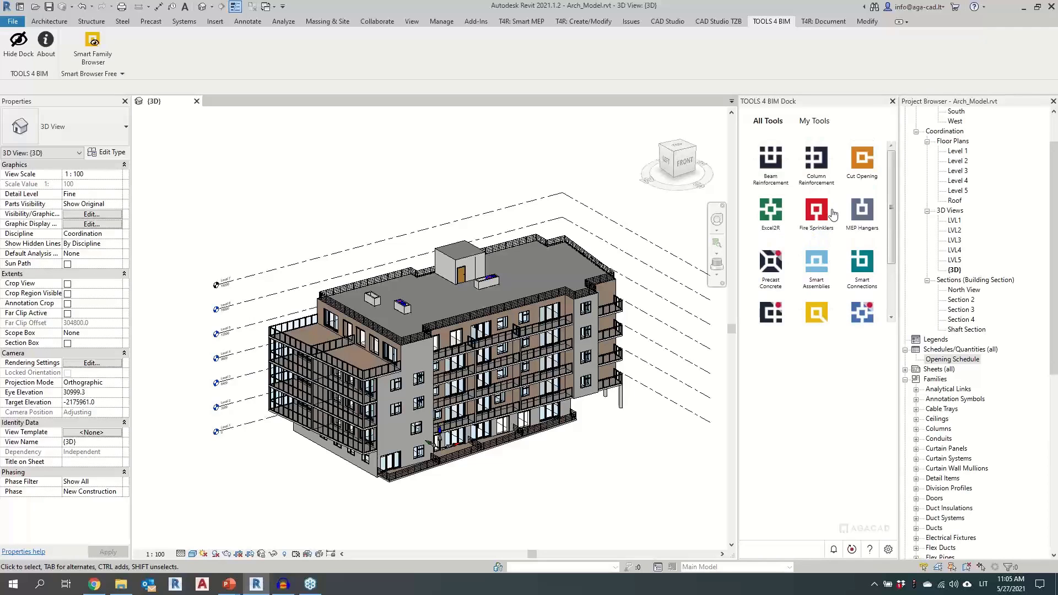
pyautogui.click(866, 168)
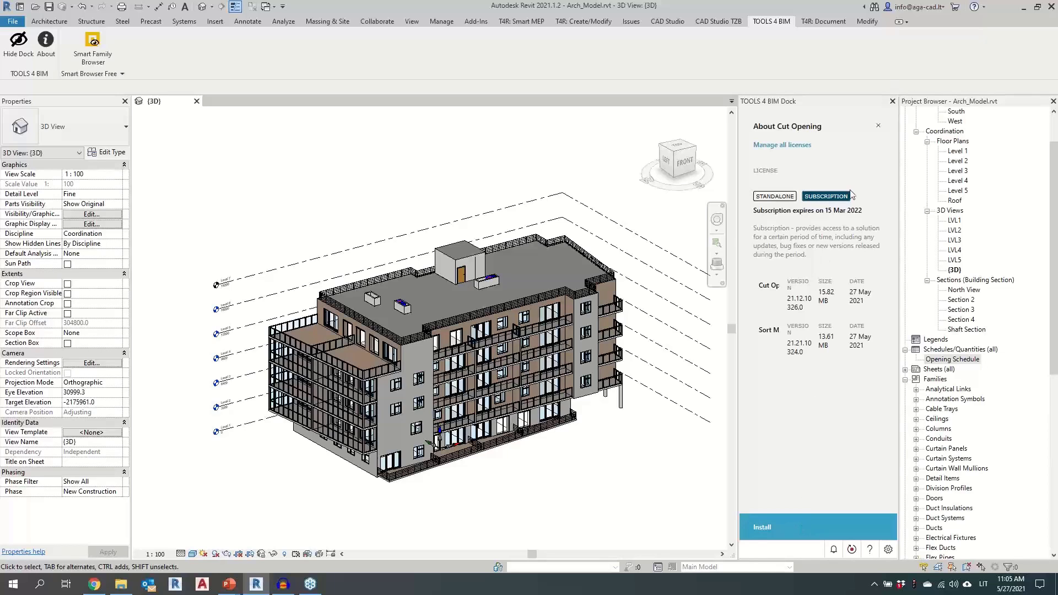
# Step: Review the expanded MEP Hangers options, switch to T4R: Create/Modify, and close the dock
pyautogui.click(879, 129)
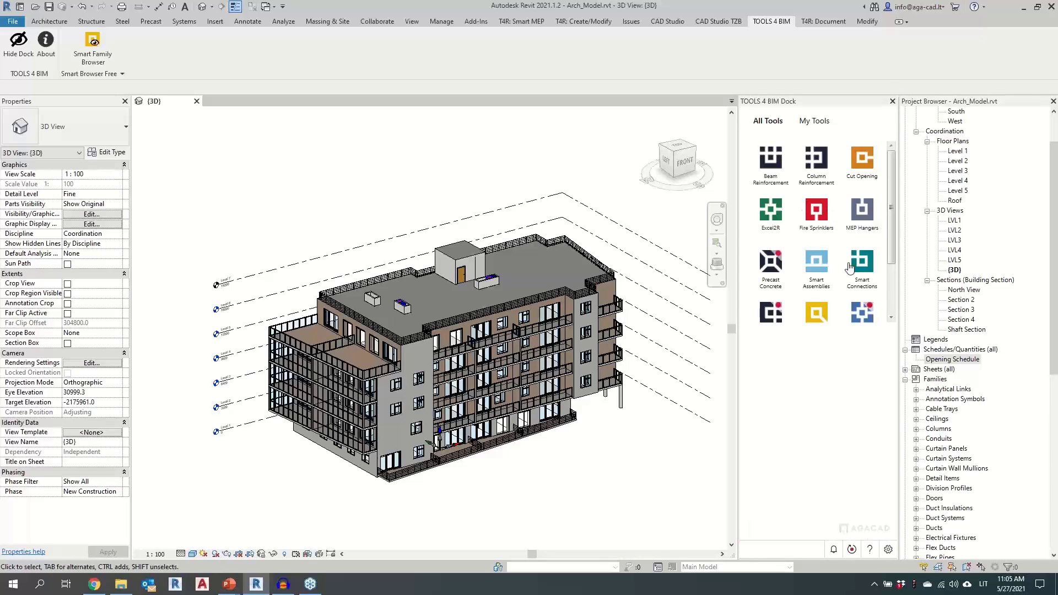
pyautogui.click(858, 218)
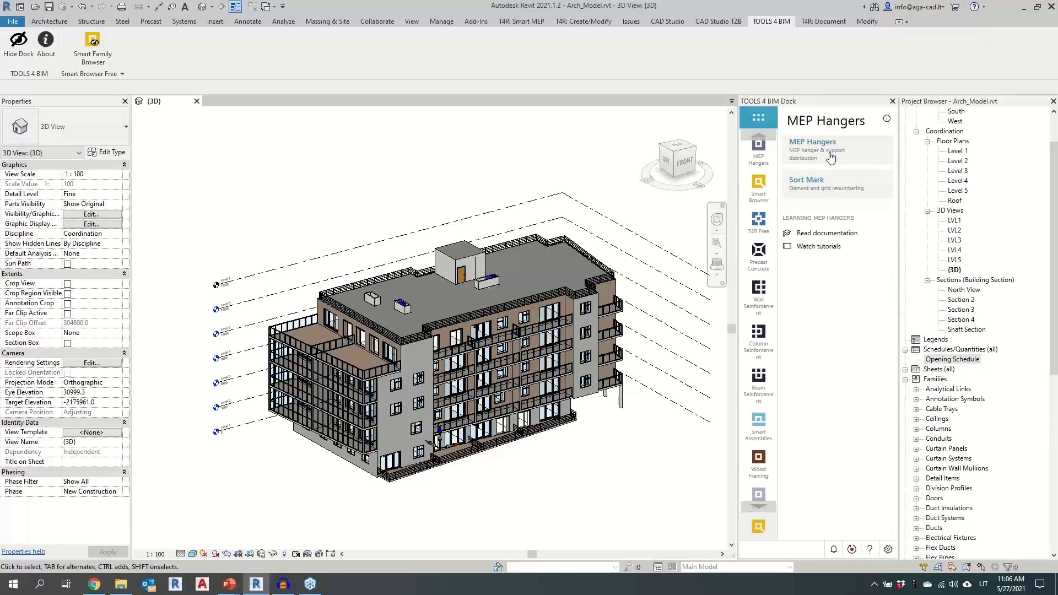
pyautogui.click(829, 157)
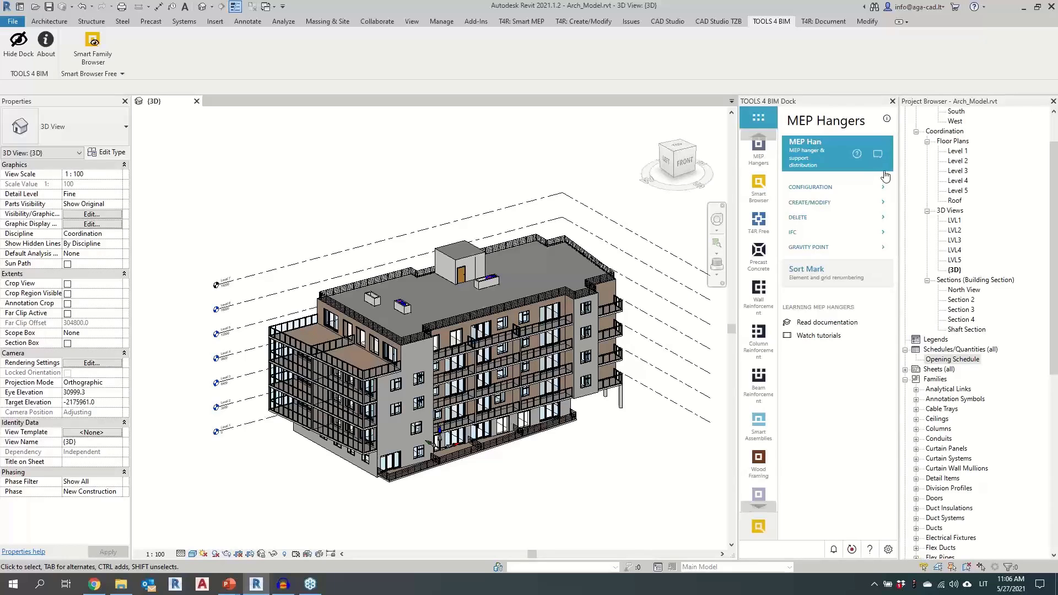
pyautogui.click(585, 21)
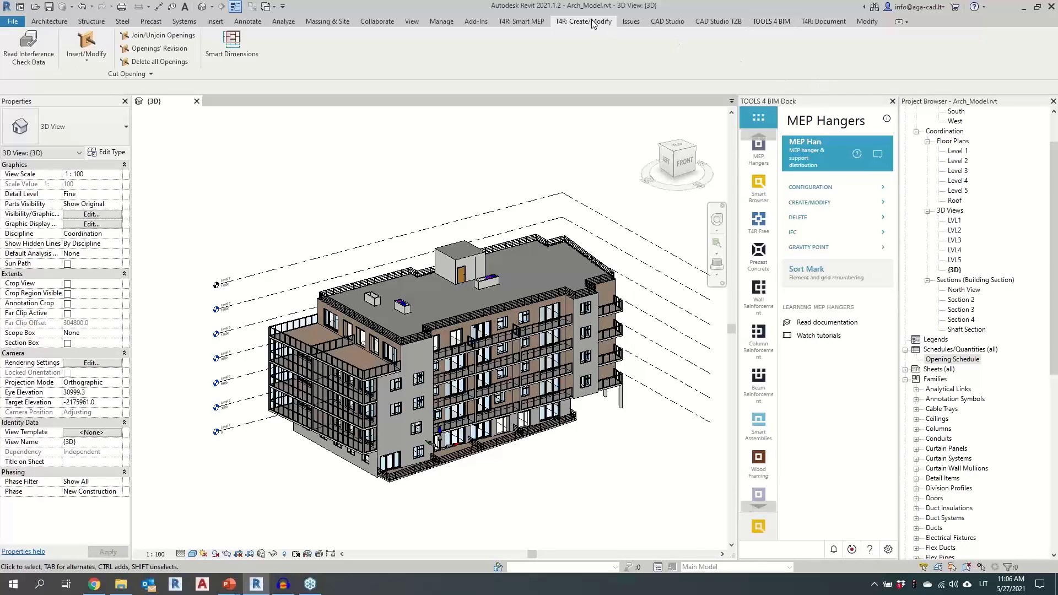
pyautogui.click(892, 101)
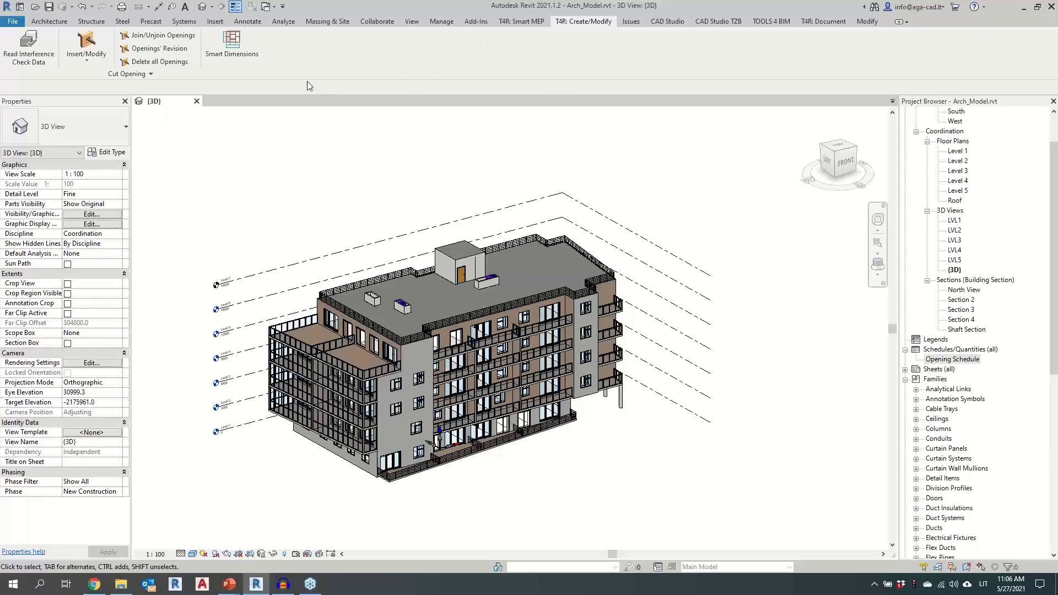
# Step: Detach the Cut Opening ribbon panel as a floating panel and zoom into the model
pyautogui.moveTo(224, 76); pyautogui.dragTo(435, 177)
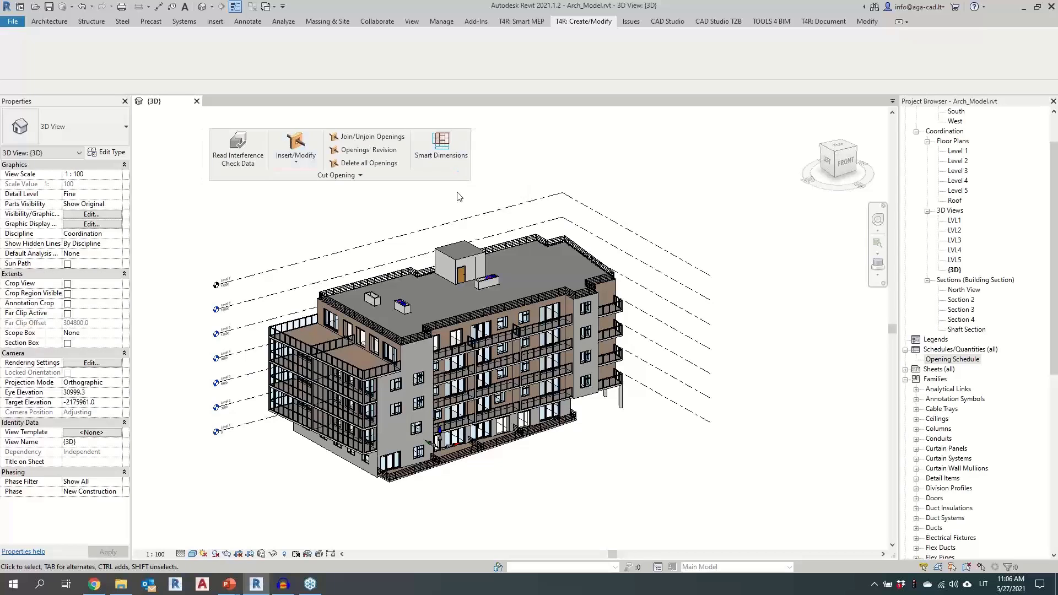
pyautogui.moveTo(419, 175); pyautogui.dragTo(373, 165)
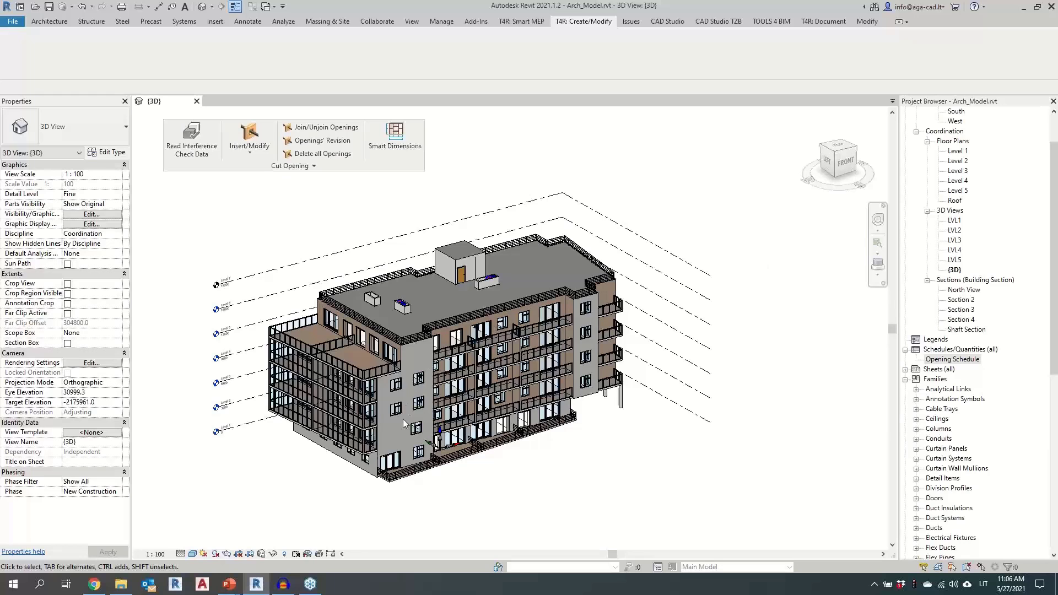
pyautogui.scroll(1, 401, 303)
# Step: Select and then deselect the roof wall box and the linked MEP fittings model
pyautogui.click(402, 304)
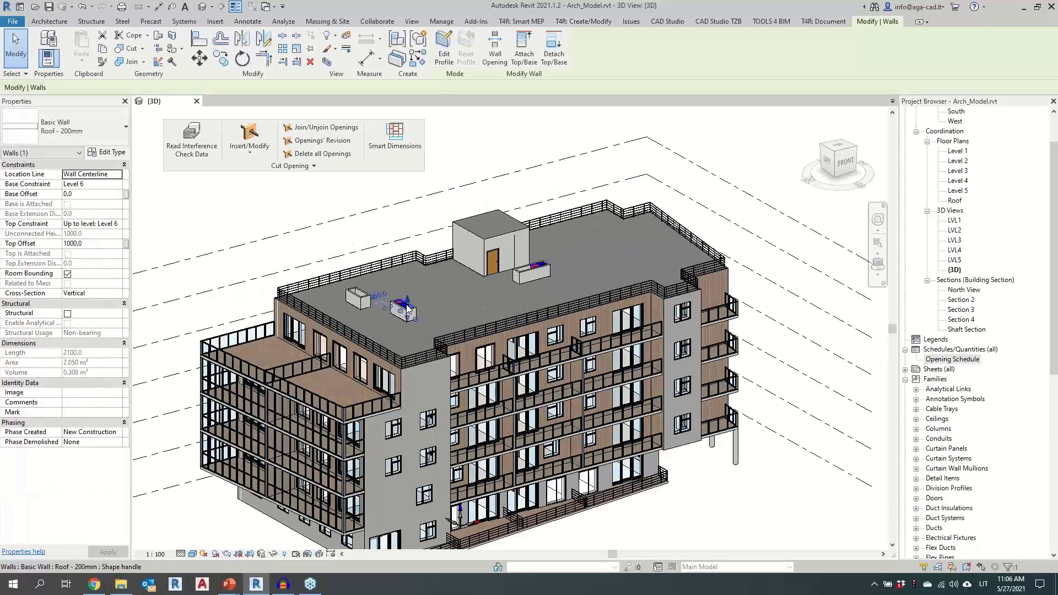
pyautogui.scroll(4, 402, 304)
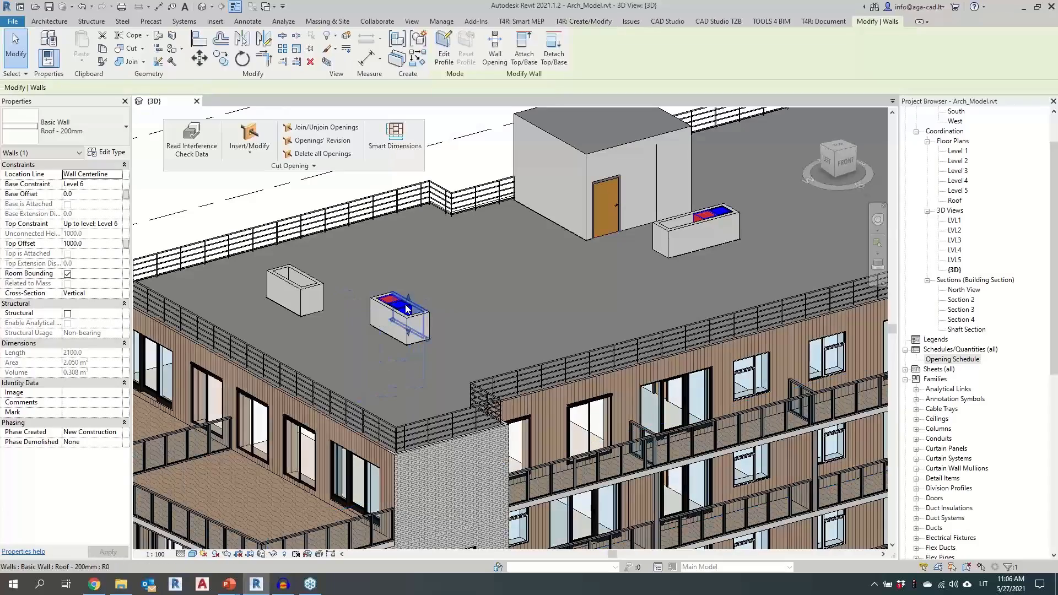
pyautogui.press('Escape')
pyautogui.click(404, 310)
pyautogui.scroll(-3, 407, 303)
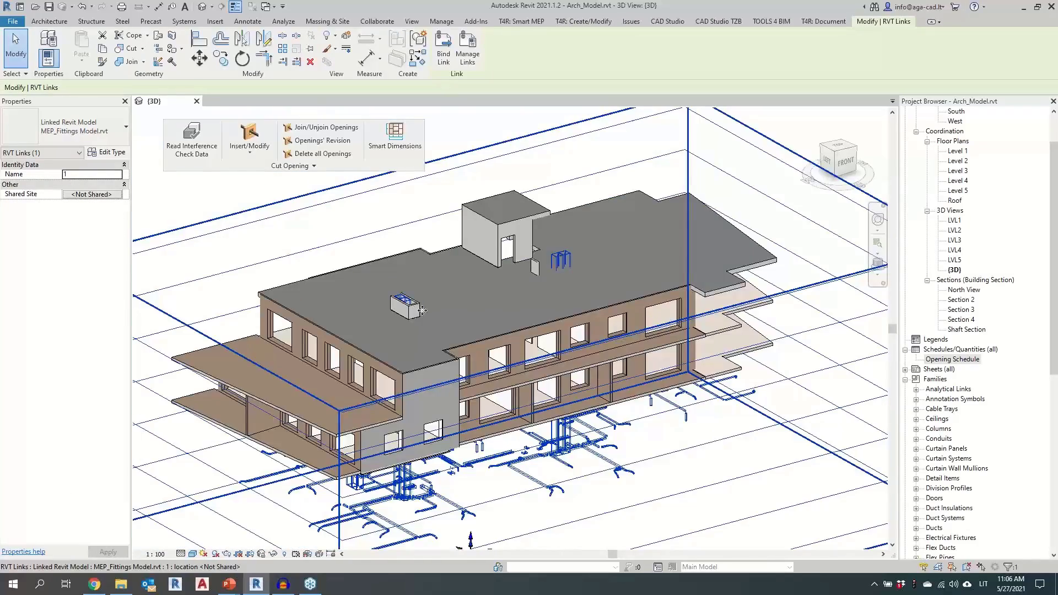
pyautogui.press('Escape')
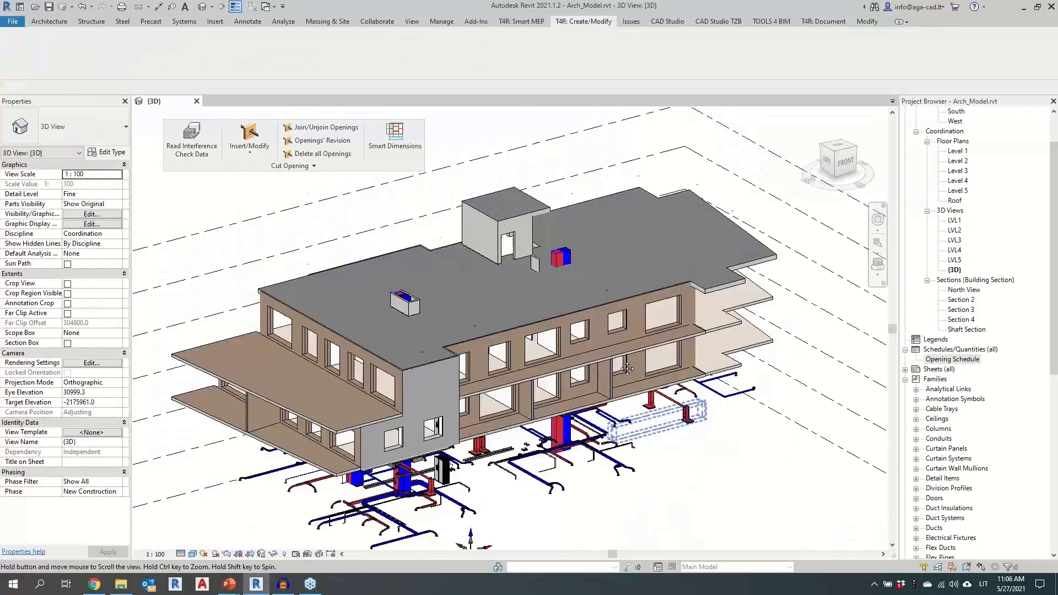
pyautogui.scroll(-2, 716, 380)
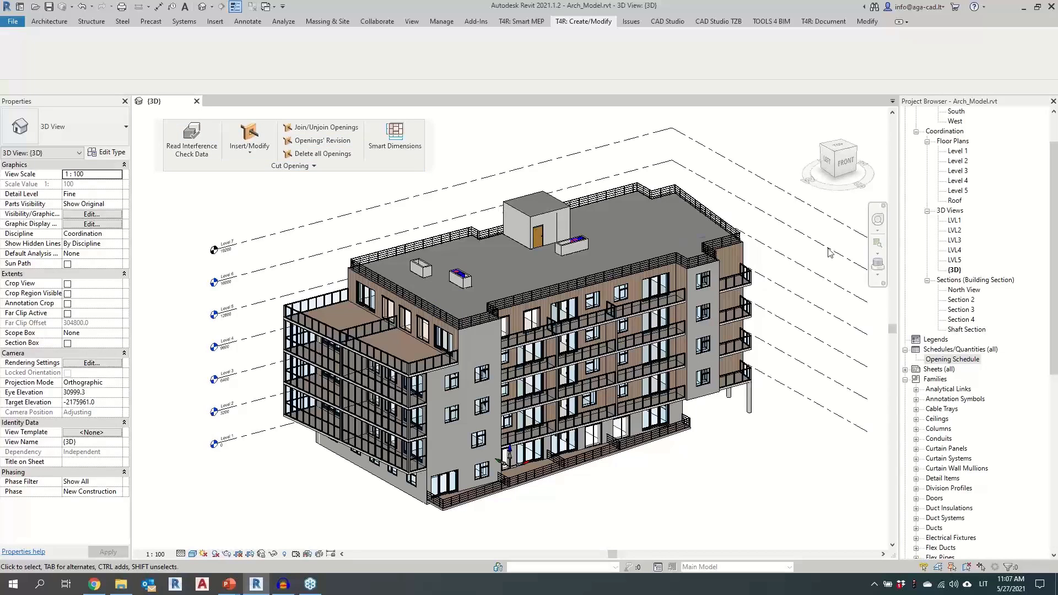
# Step: Open the Opening Schedule, dismiss the save reminder, then tile windows (WT) and zoom all (ZA)
pyautogui.click(948, 359)
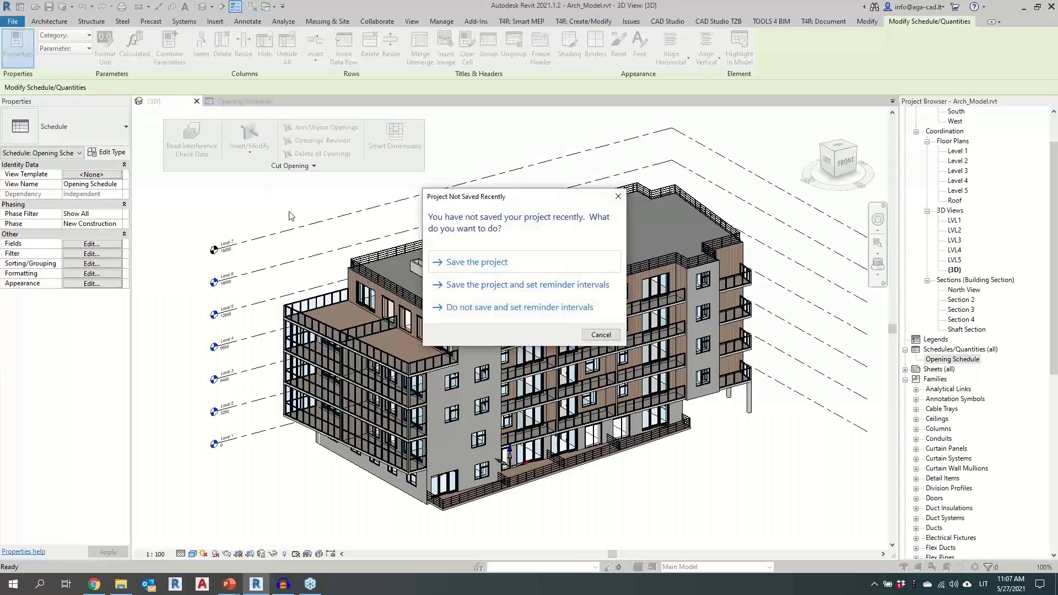
pyautogui.click(618, 196)
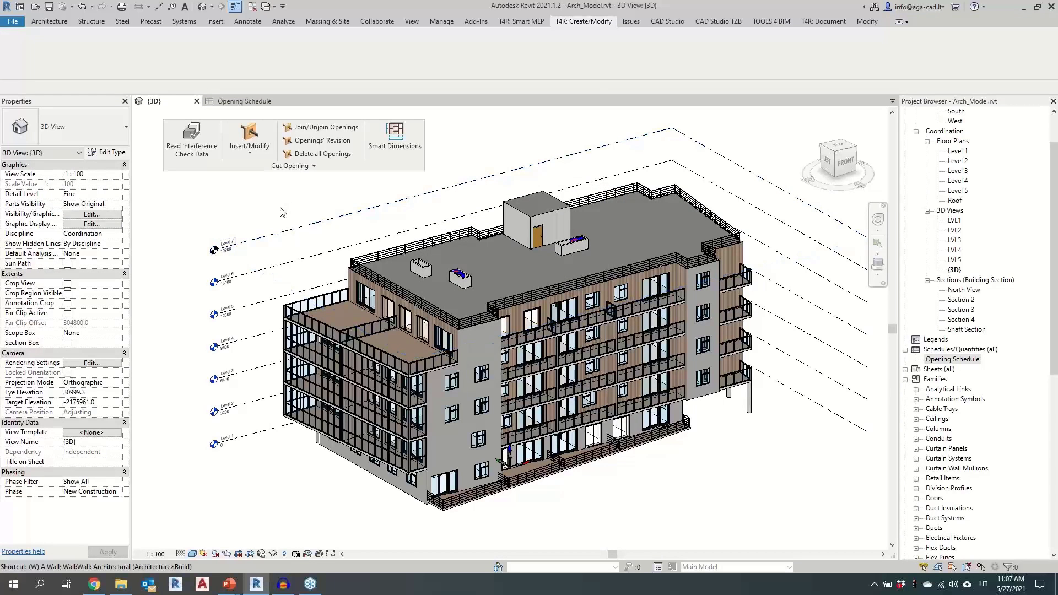
pyautogui.press('w')
pyautogui.press('t')
pyautogui.press('z')
pyautogui.press('a')
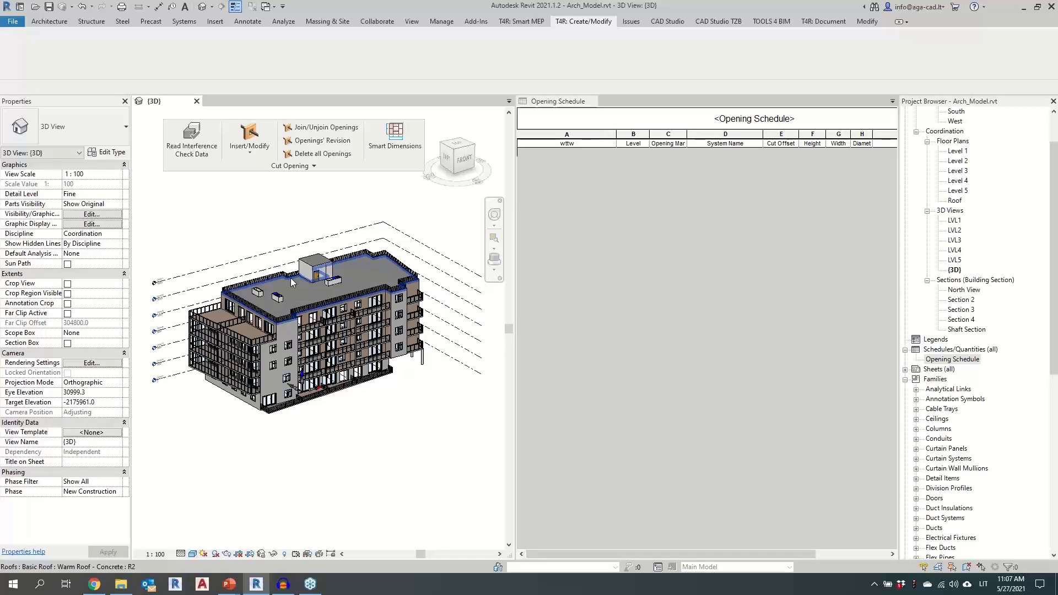
# Step: Start Insert Openings from the Openings.xml report and advance to its 960-item clash list
pyautogui.click(249, 148)
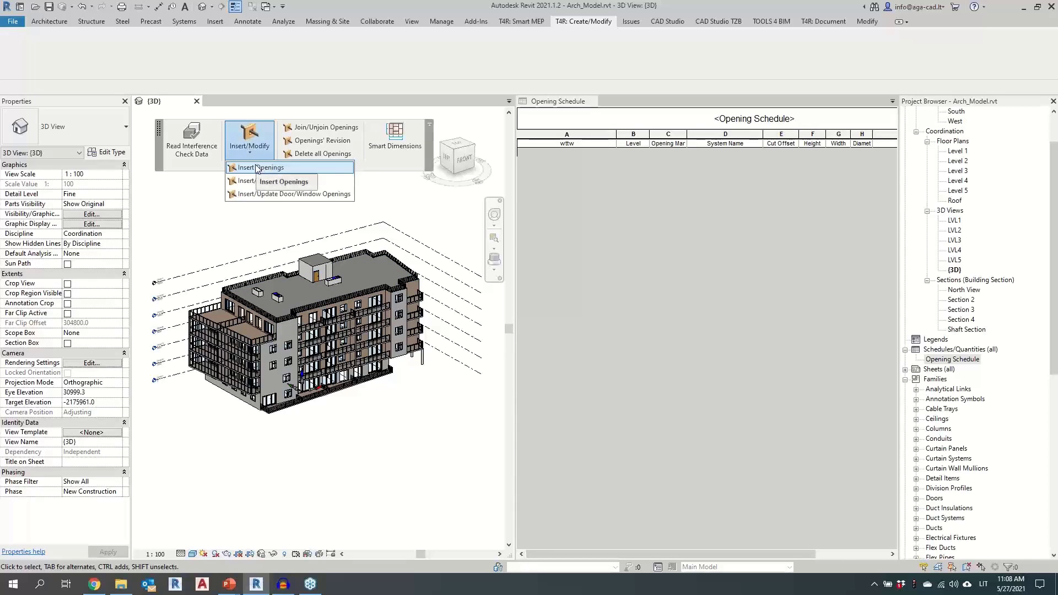
pyautogui.click(257, 168)
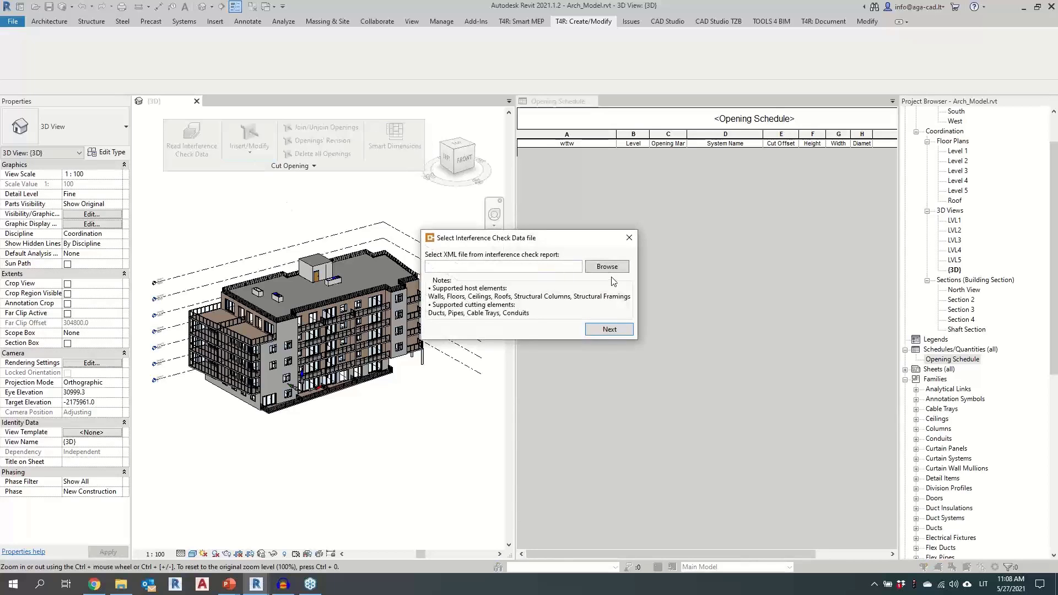
pyautogui.click(606, 270)
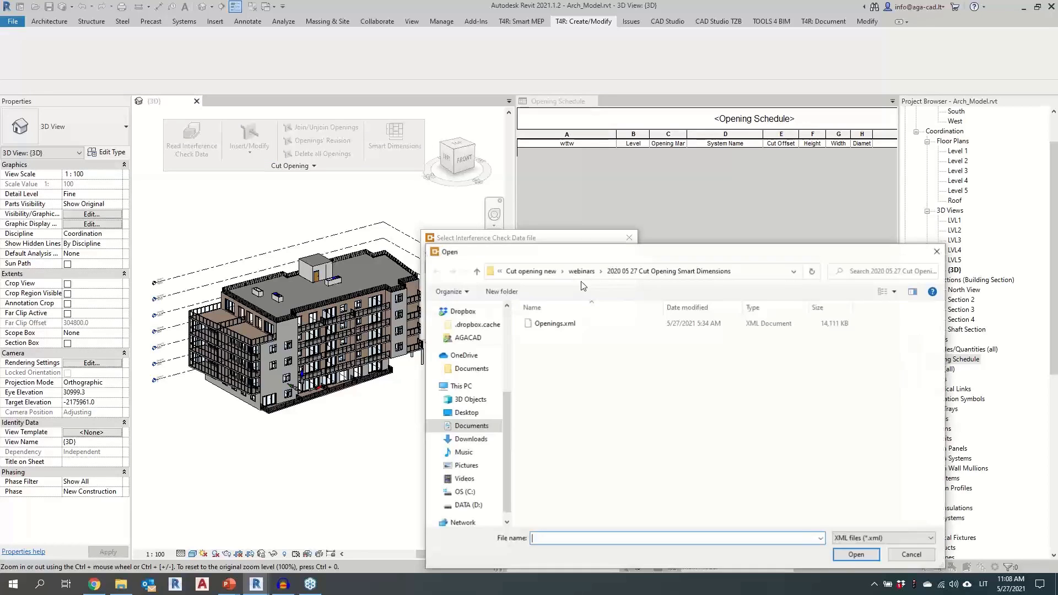
pyautogui.click(560, 321)
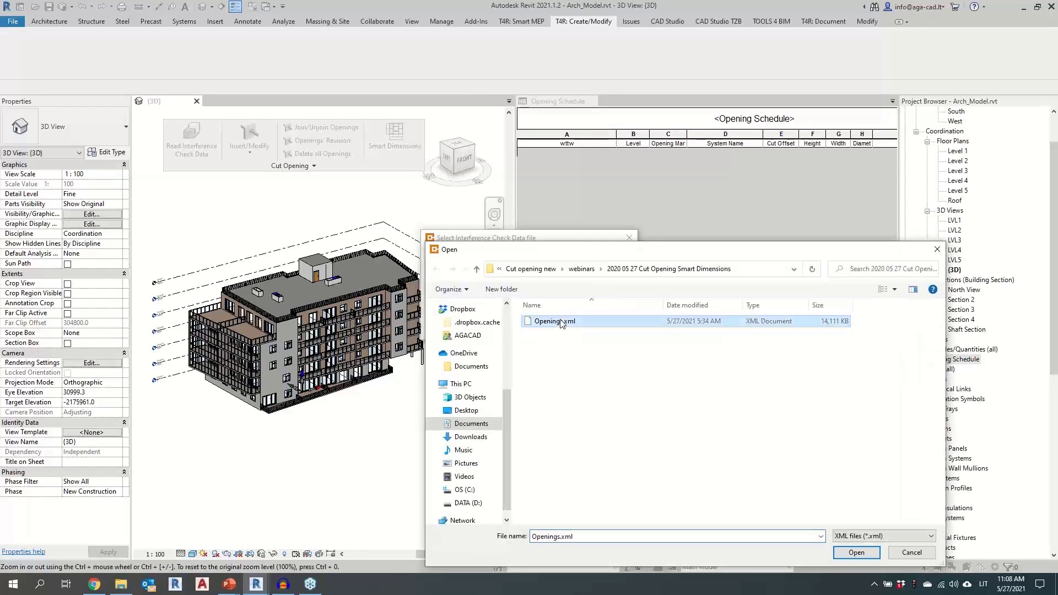
pyautogui.click(856, 552)
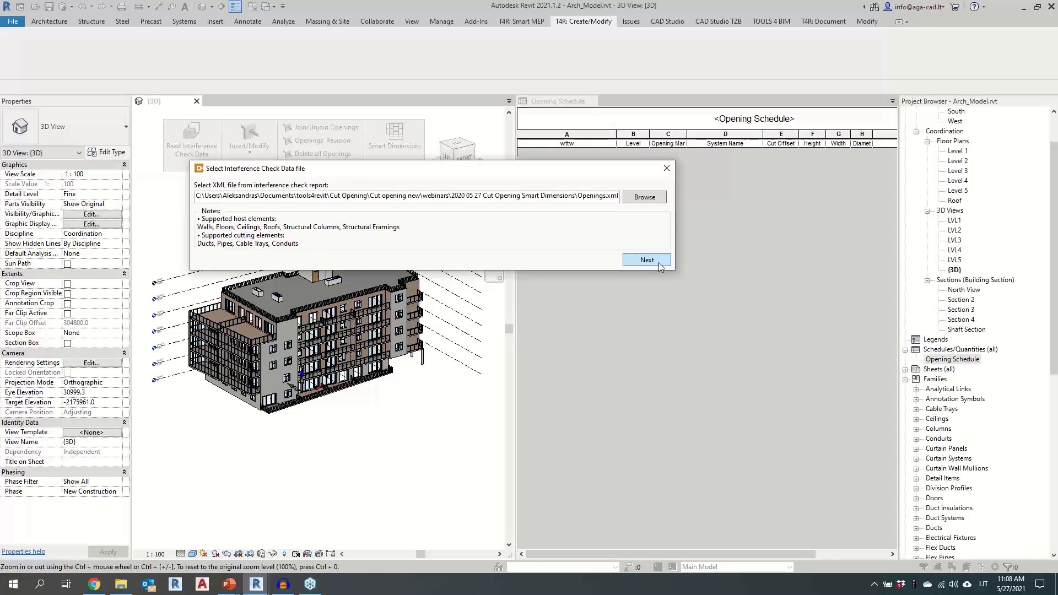
pyautogui.click(647, 260)
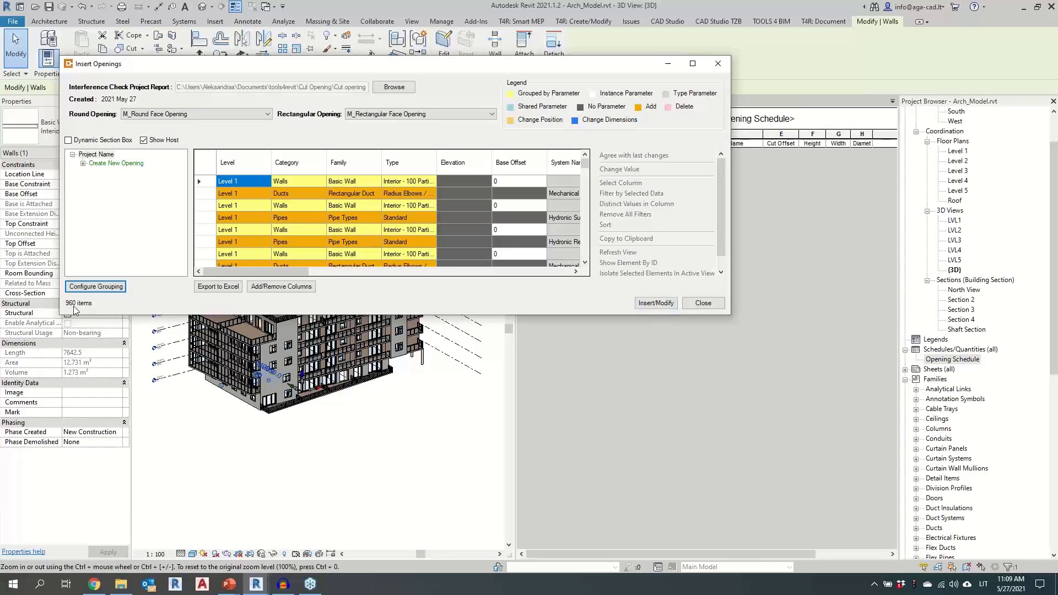
# Step: Insert the listed openings (475 of 480 inserted), acknowledge the summary and close the dialog
pyautogui.click(652, 304)
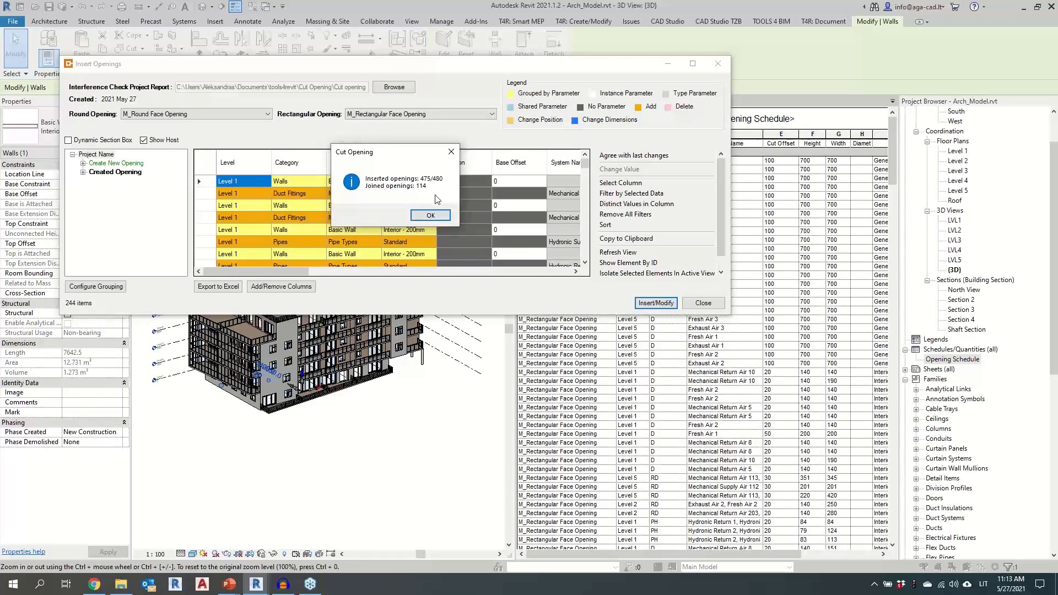
pyautogui.click(427, 215)
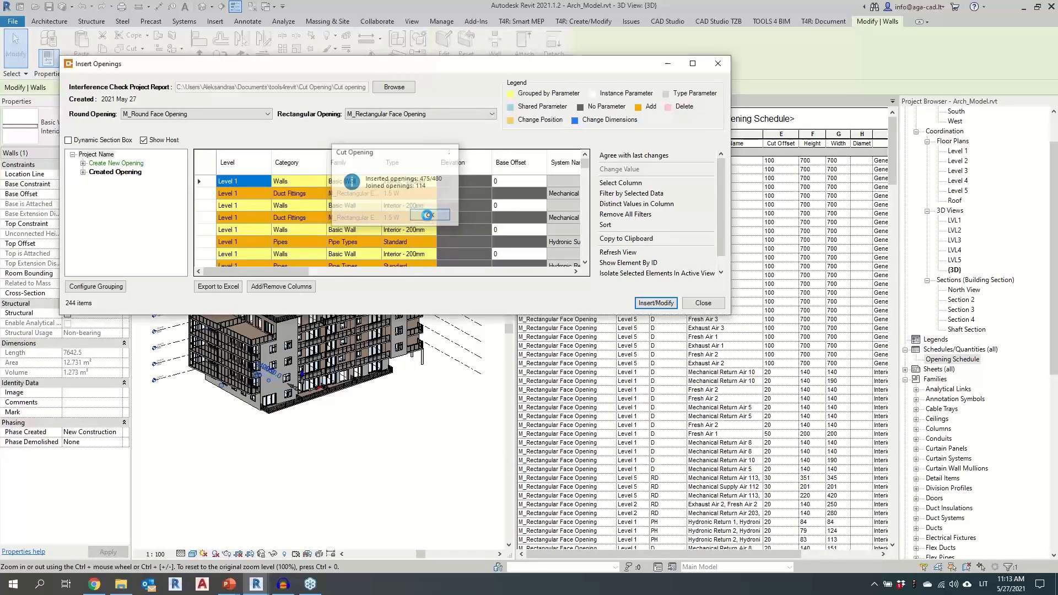
pyautogui.click(702, 303)
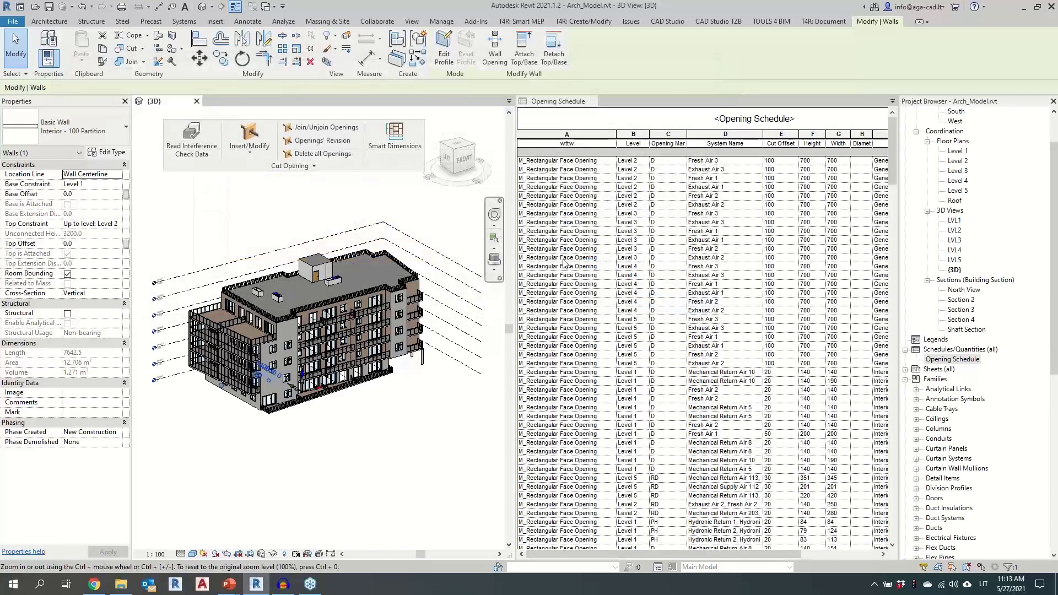
# Step: Activate the Opening Schedule and scroll through its rectangular and round opening rows
pyautogui.scroll(-4, 581, 243)
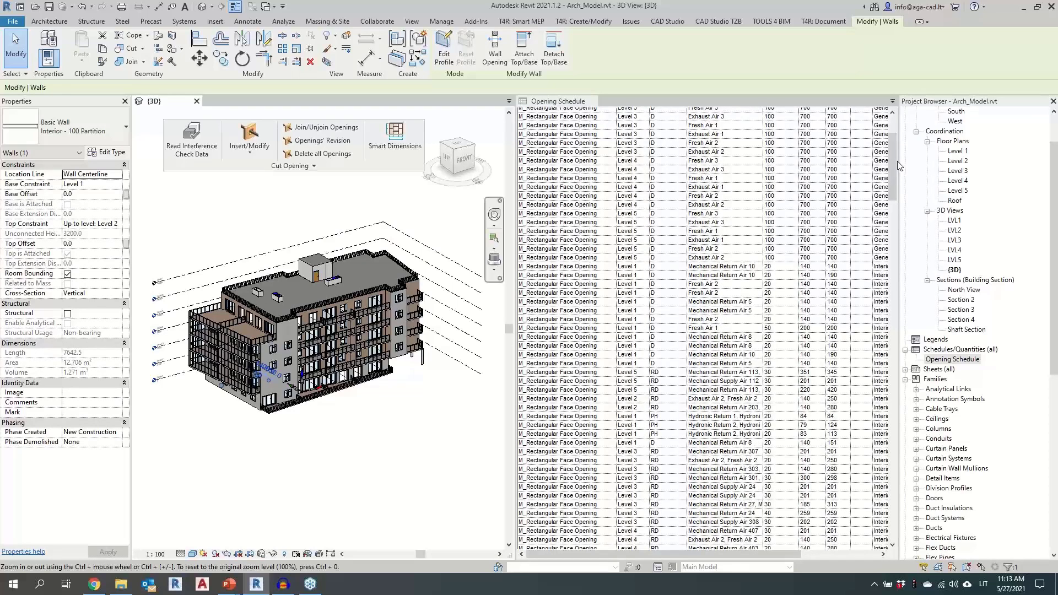
pyautogui.click(896, 181)
pyautogui.moveTo(896, 181); pyautogui.dragTo(895, 356)
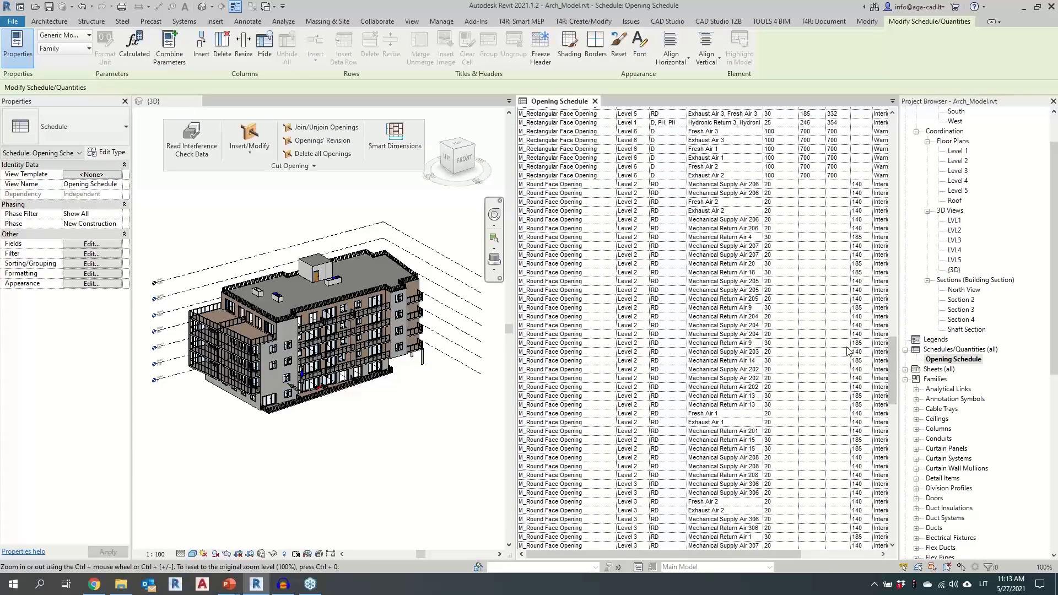
pyautogui.scroll(2, 871, 270)
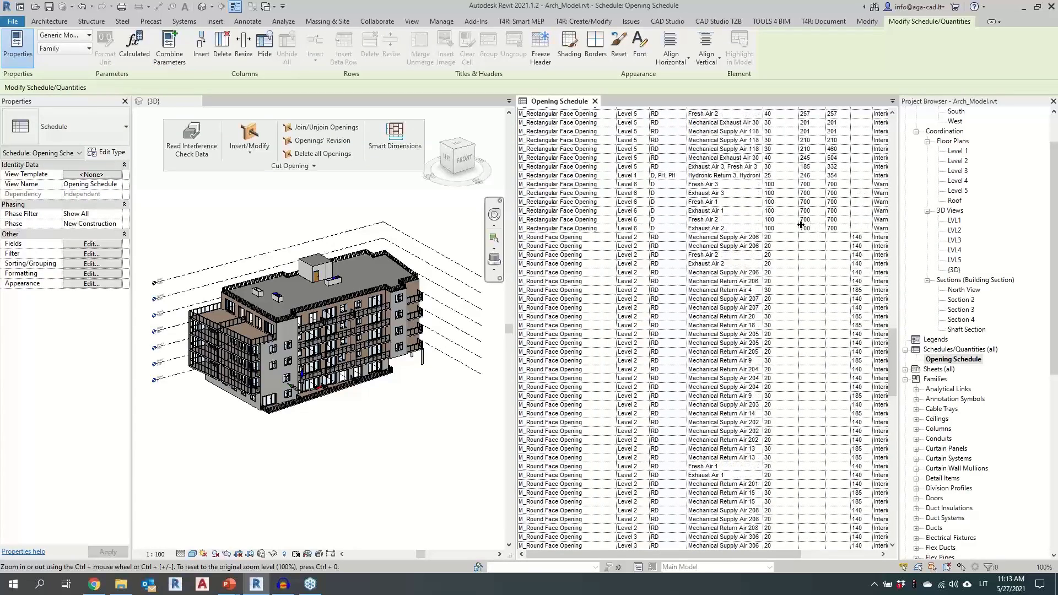
pyautogui.scroll(3, 798, 226)
pyautogui.scroll(2, 771, 257)
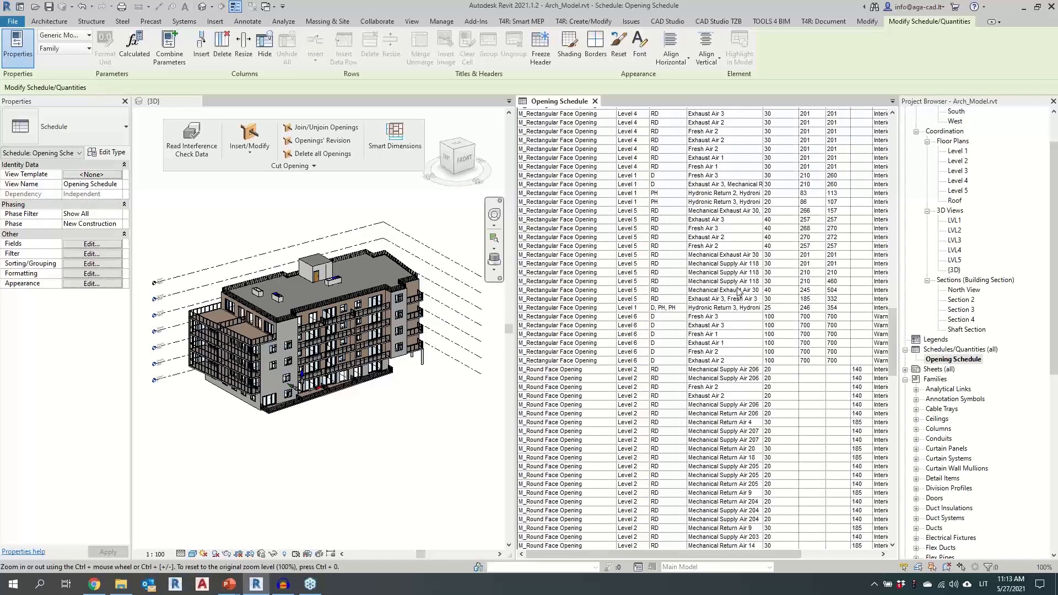
pyautogui.scroll(1, 746, 289)
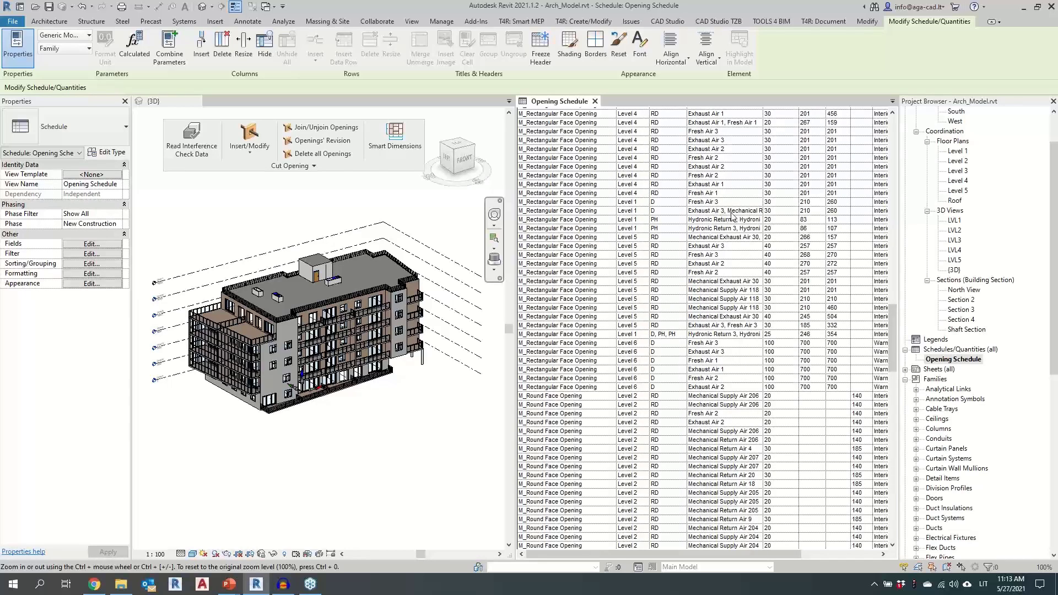
pyautogui.scroll(1, 722, 228)
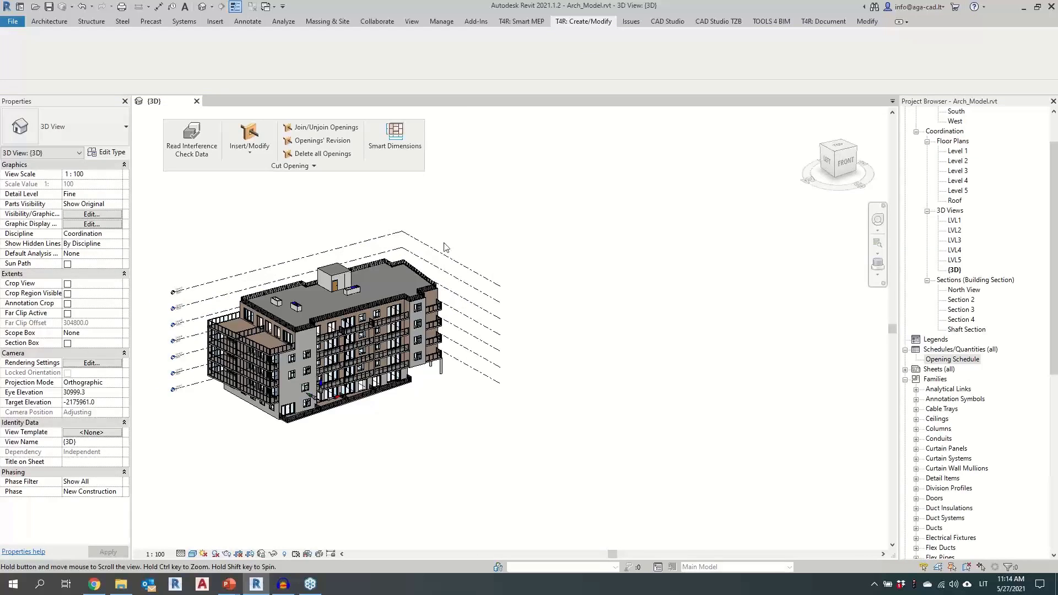
# Step: Open the Level 1 floor plan and move the Smart Dimensions panel onto the view
pyautogui.doubleClick(959, 152)
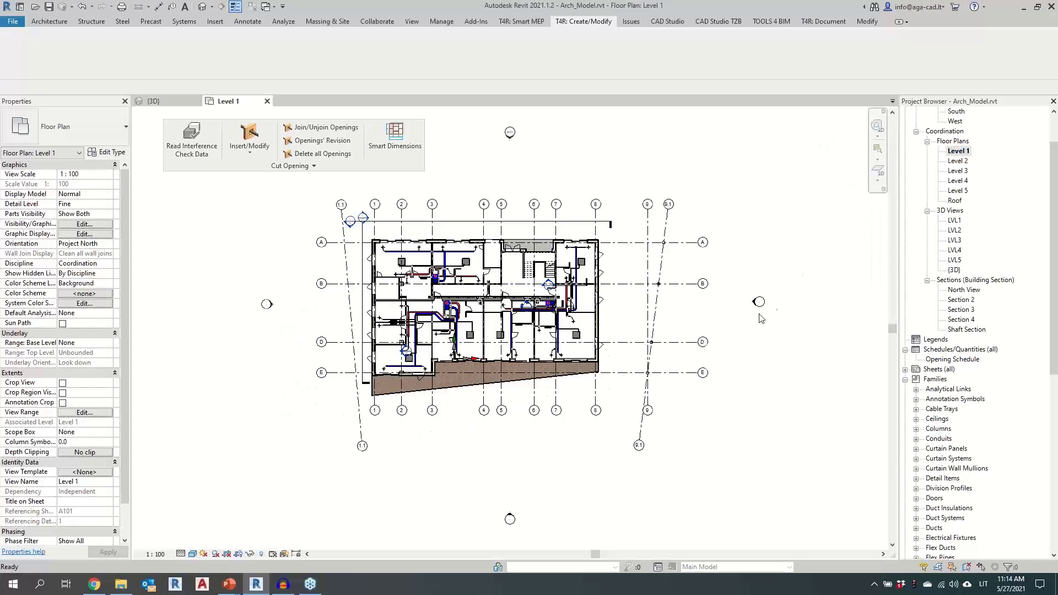
pyautogui.scroll(3, 348, 193)
pyautogui.click(399, 157)
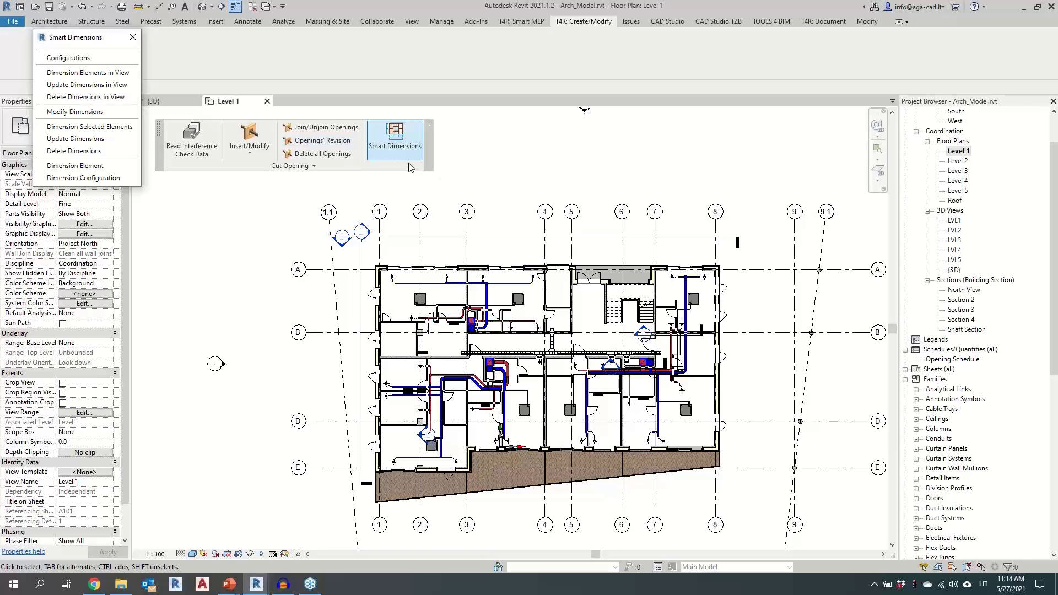
pyautogui.moveTo(95, 41); pyautogui.dragTo(207, 198)
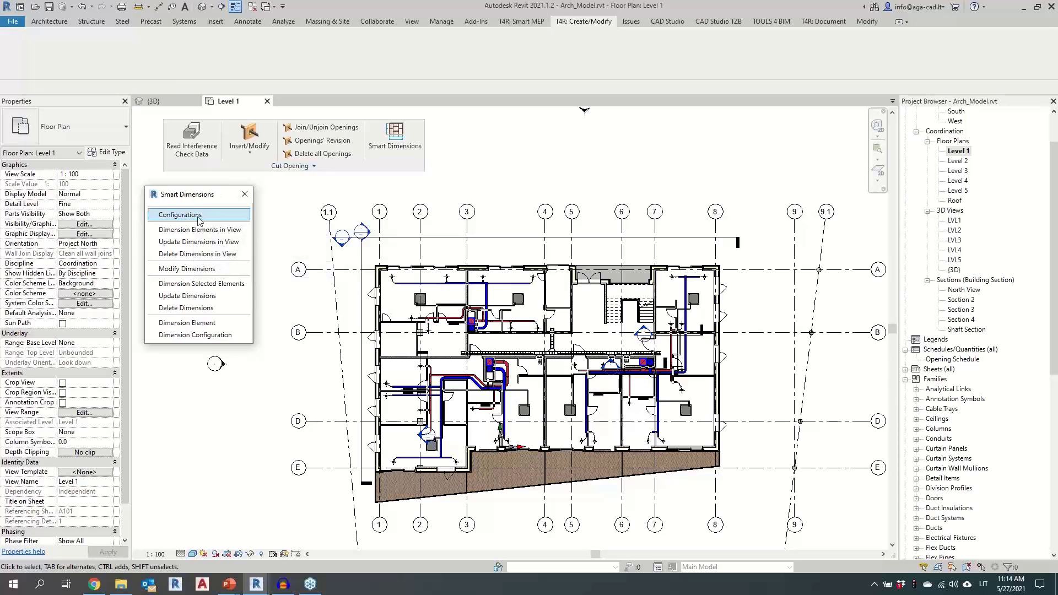
# Step: Open Smart Dimensions Configurations, browse the priority list, then close the window
pyautogui.click(199, 216)
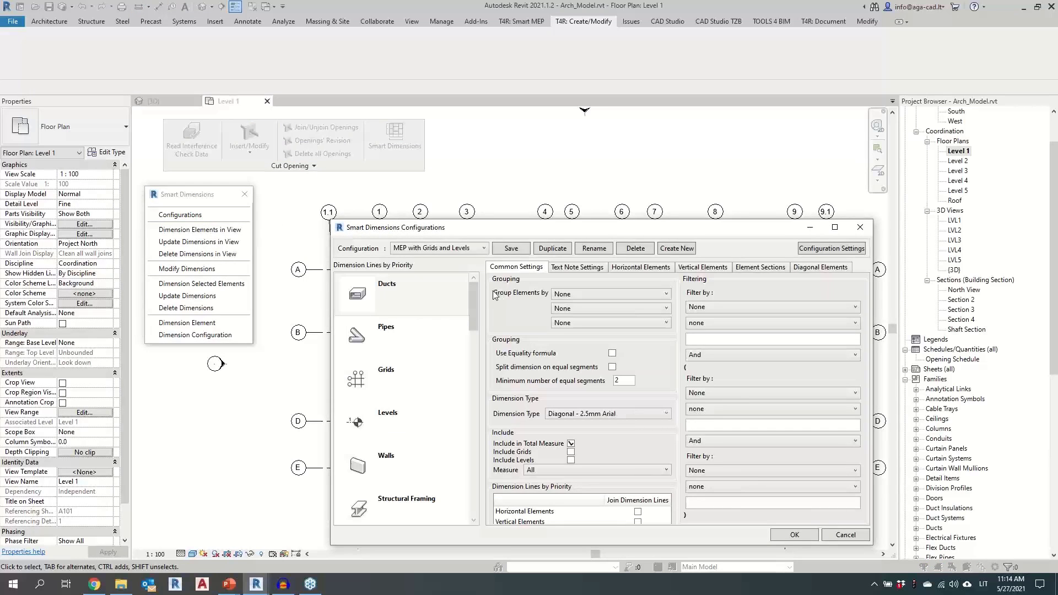
pyautogui.moveTo(499, 236); pyautogui.dragTo(472, 187)
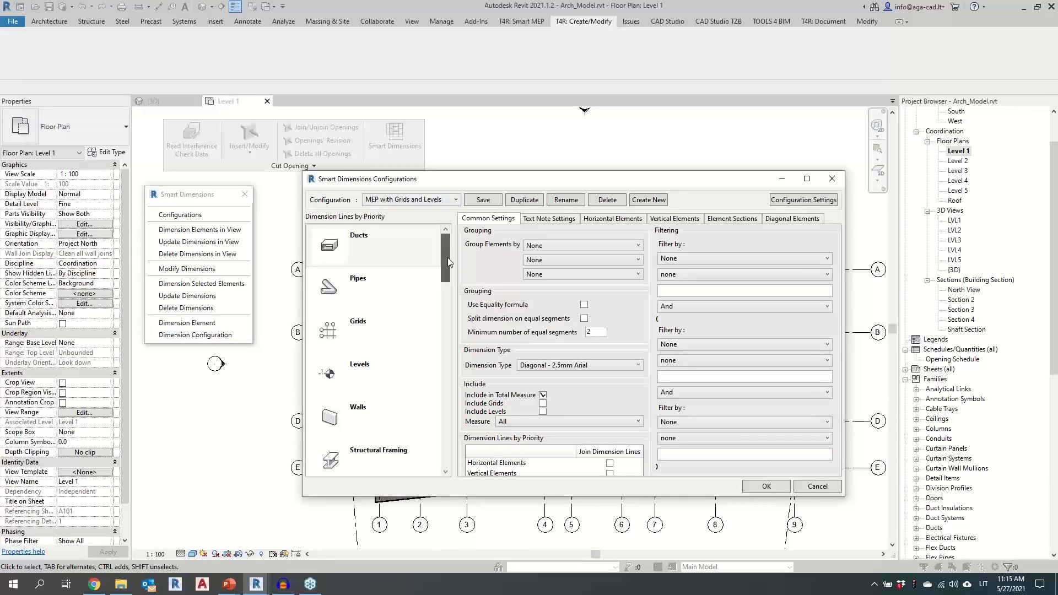
pyautogui.scroll(-1, 447, 253)
pyautogui.scroll(1, 448, 254)
pyautogui.moveTo(446, 261); pyautogui.dragTo(441, 311)
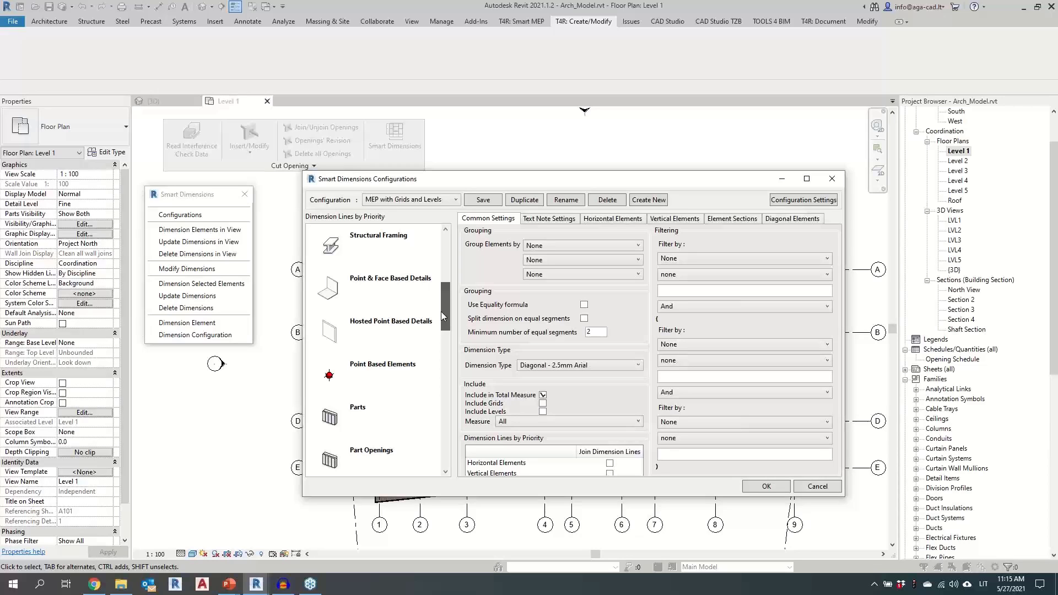
pyautogui.moveTo(440, 312); pyautogui.dragTo(444, 433)
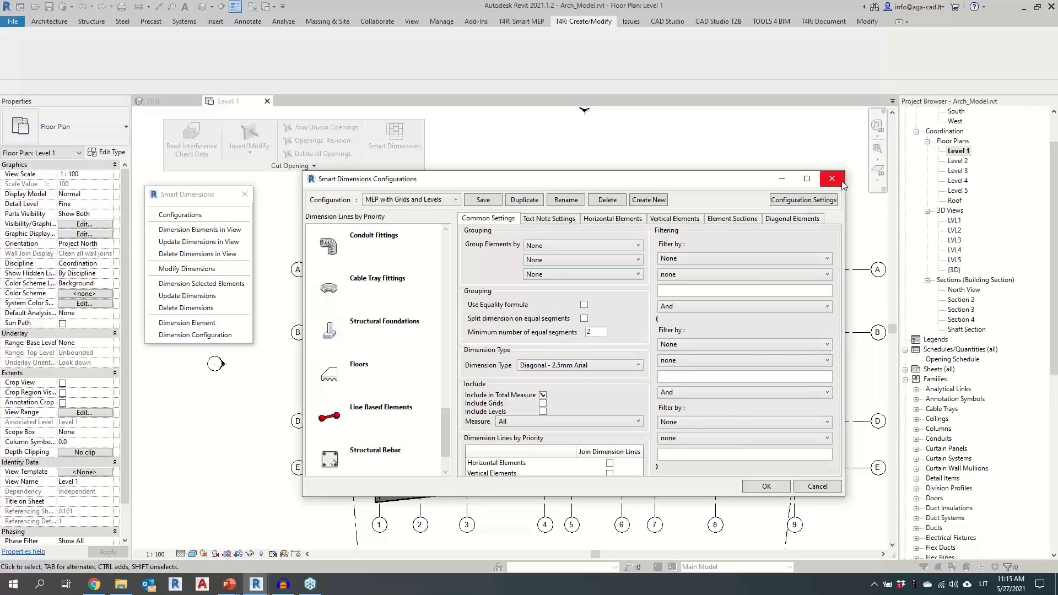
pyautogui.scroll(6, 426, 311)
pyautogui.scroll(3, 425, 312)
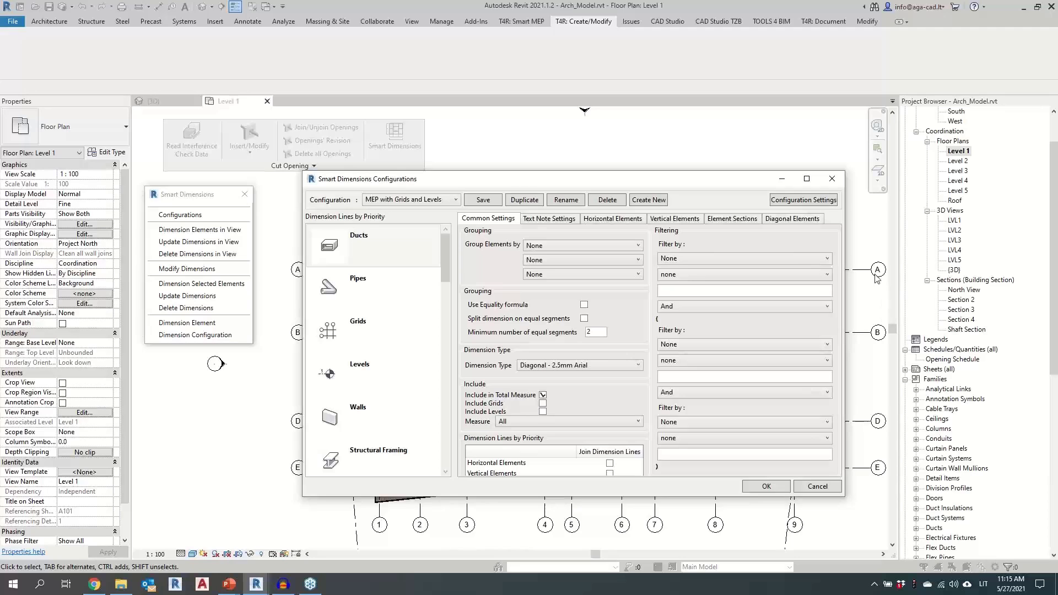
pyautogui.click(832, 179)
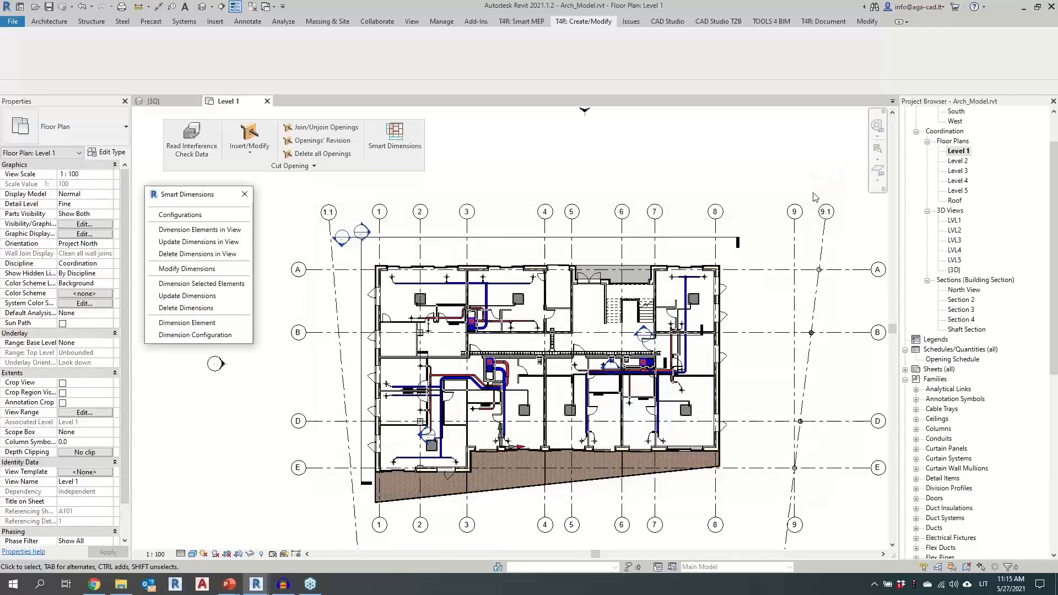
# Step: Open the North View section from the Project Browser
pyautogui.doubleClick(964, 289)
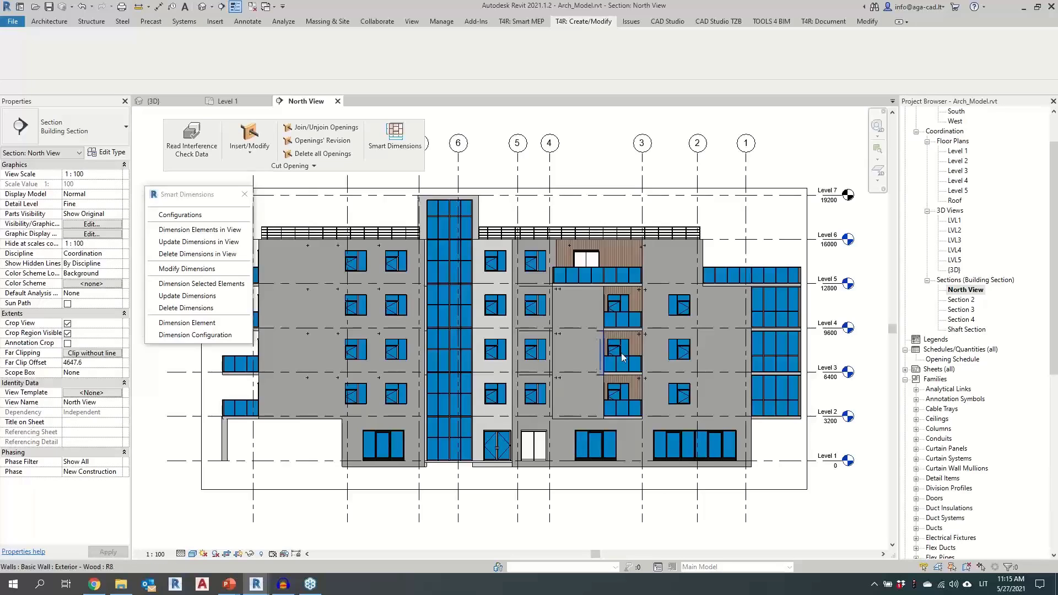
pyautogui.scroll(-2, 621, 357)
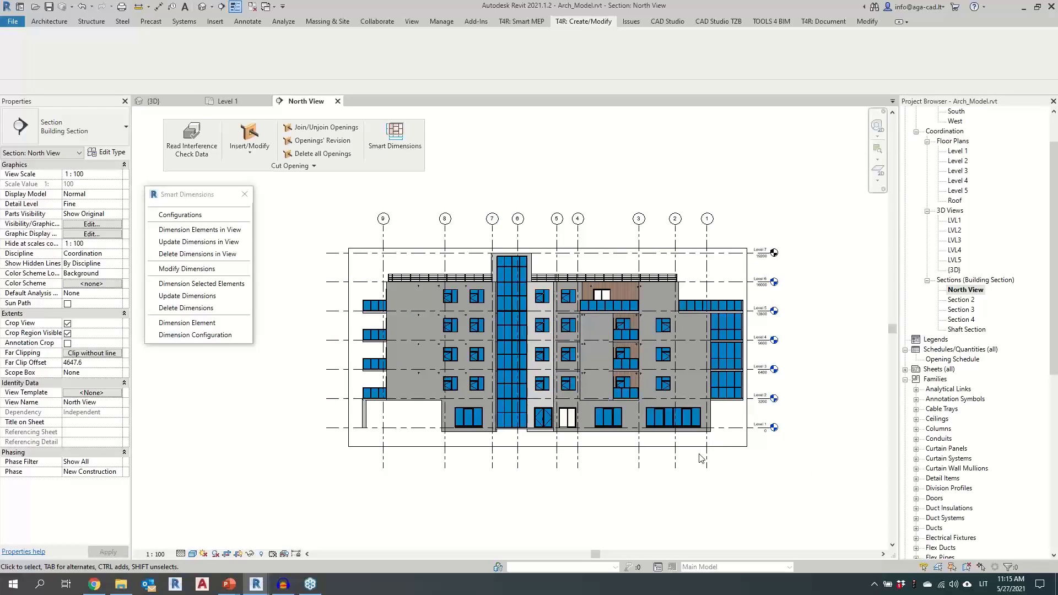
pyautogui.scroll(1, 683, 457)
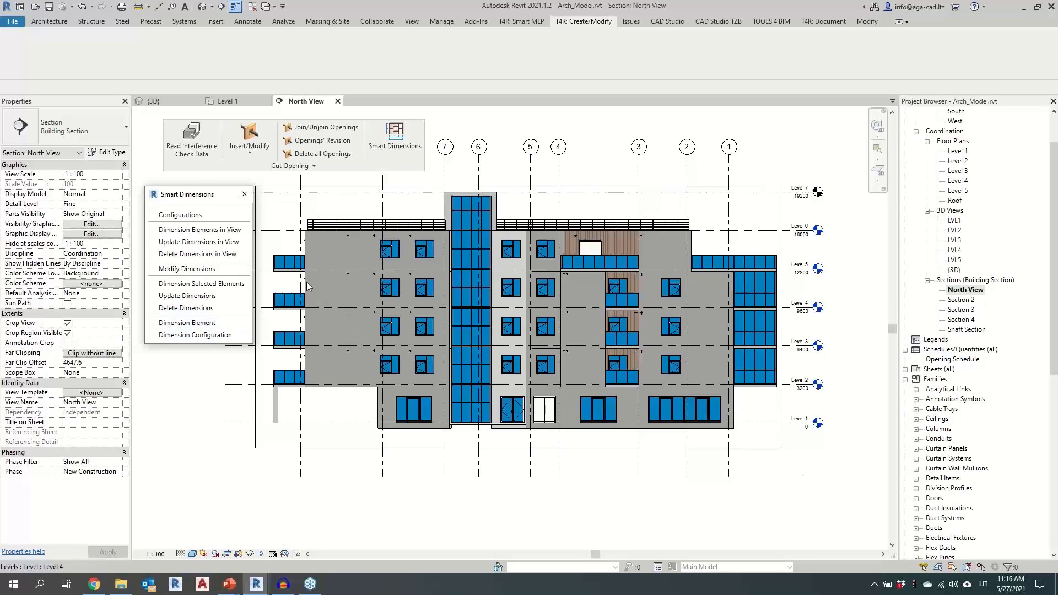
# Step: Run Dimension Elements in View using the Windows with Grids configuration
pyautogui.click(194, 230)
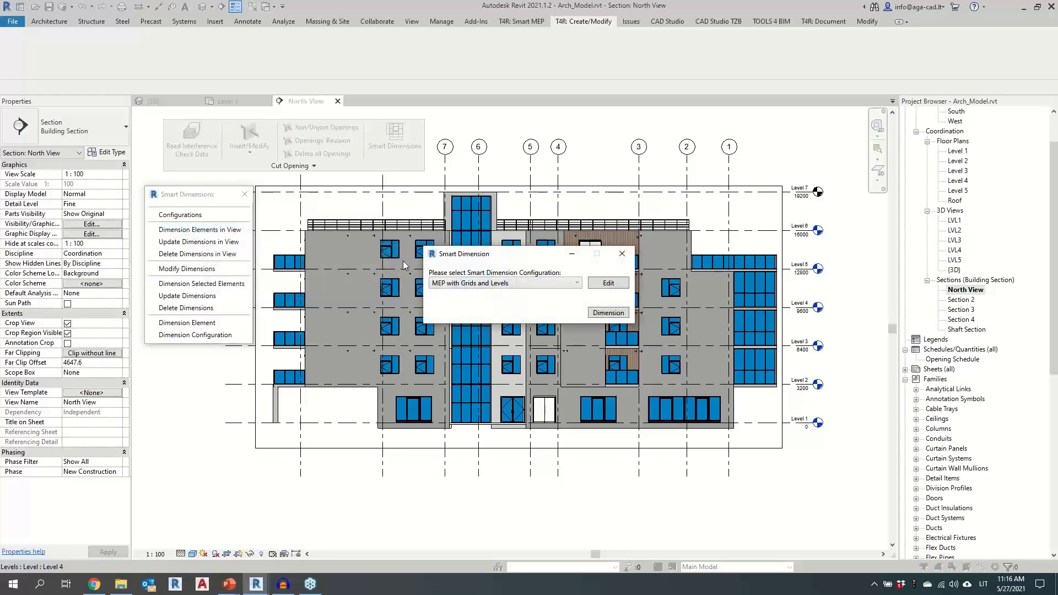
pyautogui.click(475, 283)
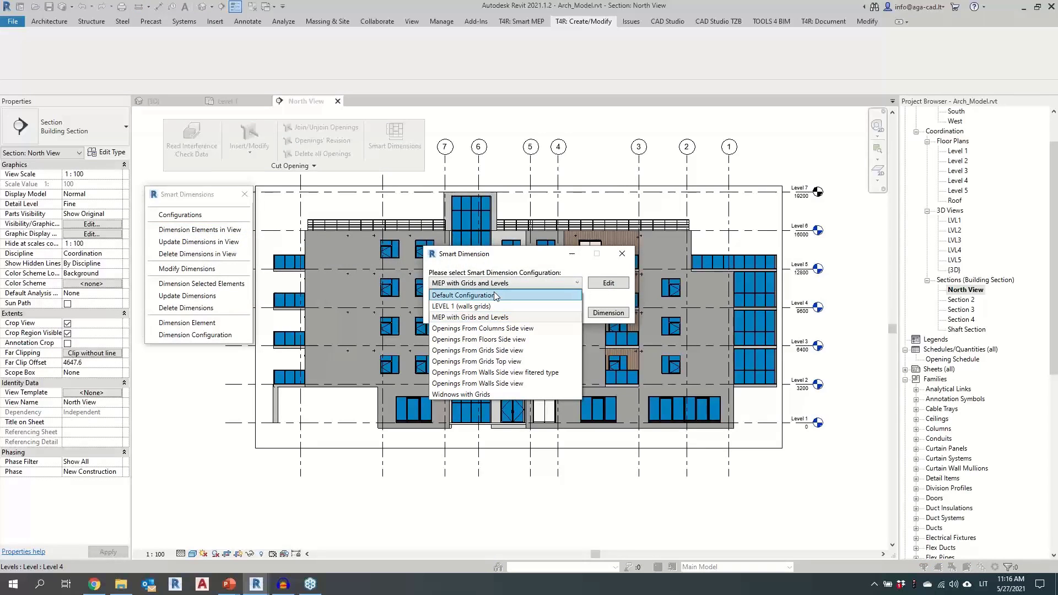
pyautogui.click(478, 394)
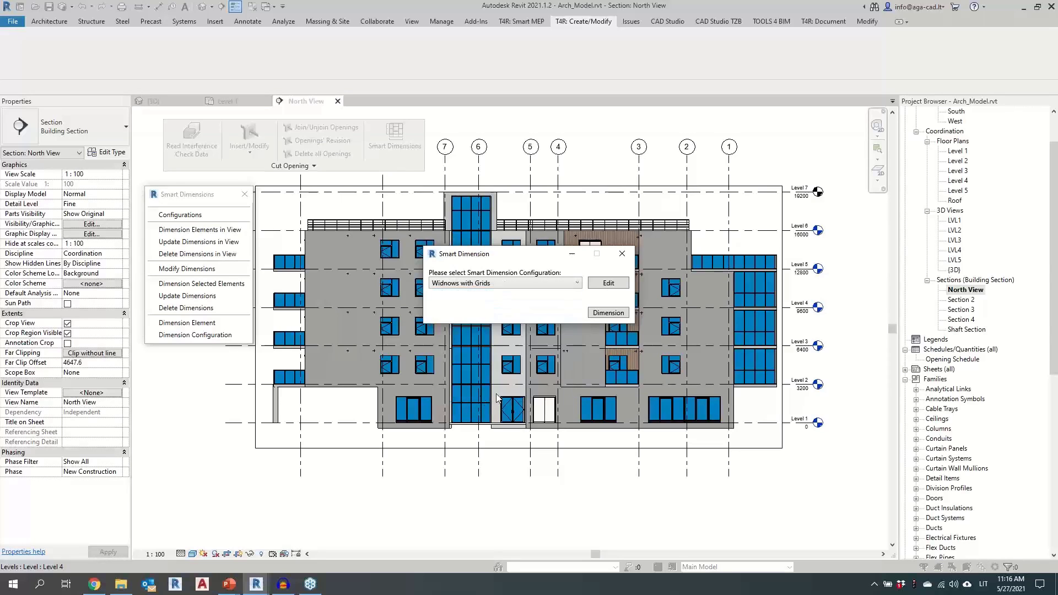
pyautogui.click(608, 313)
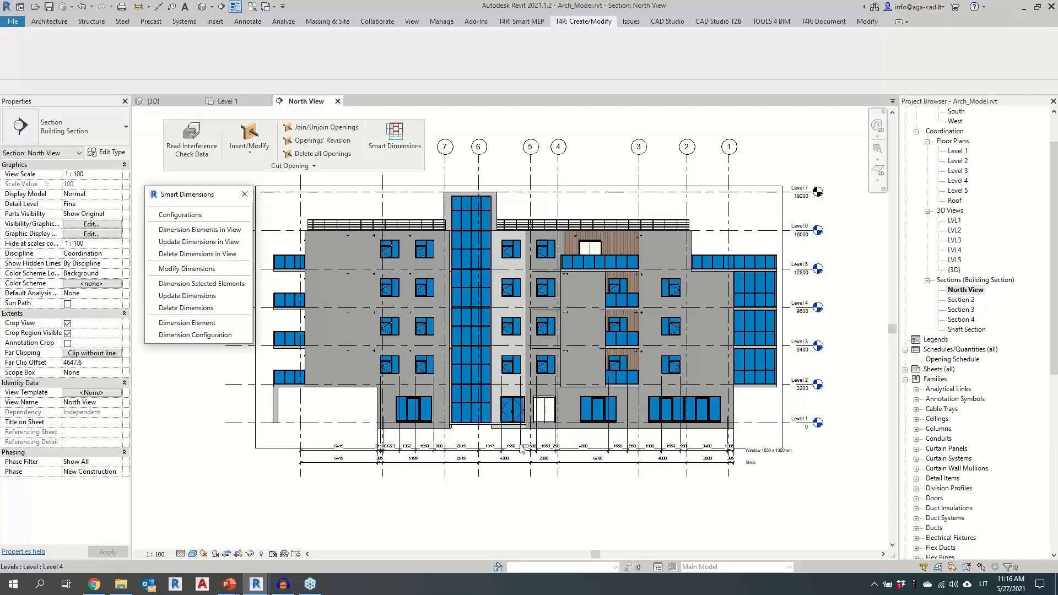
pyautogui.scroll(3, 710, 465)
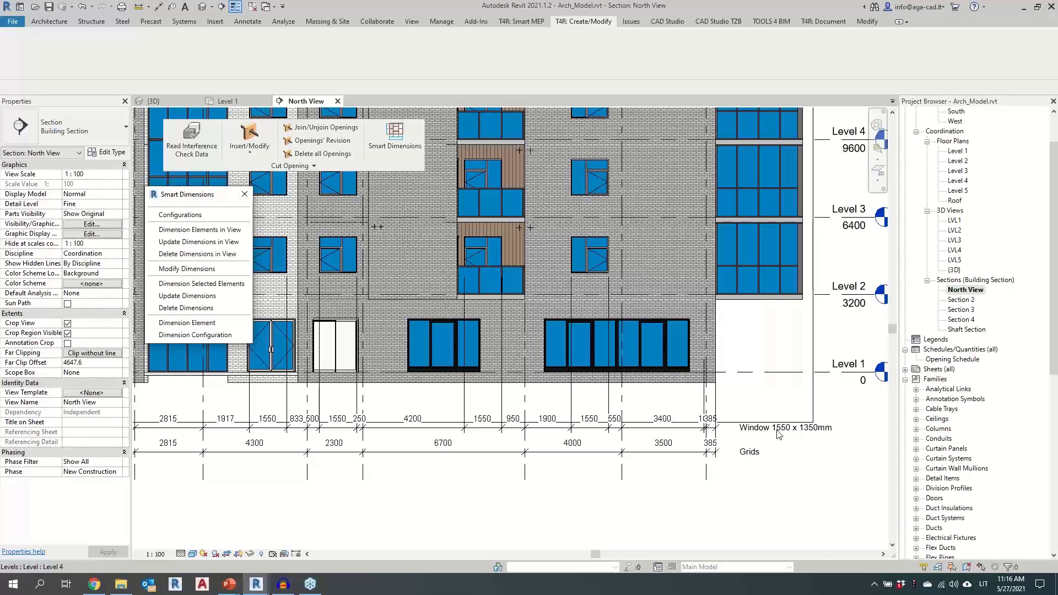
pyautogui.scroll(-2, 705, 394)
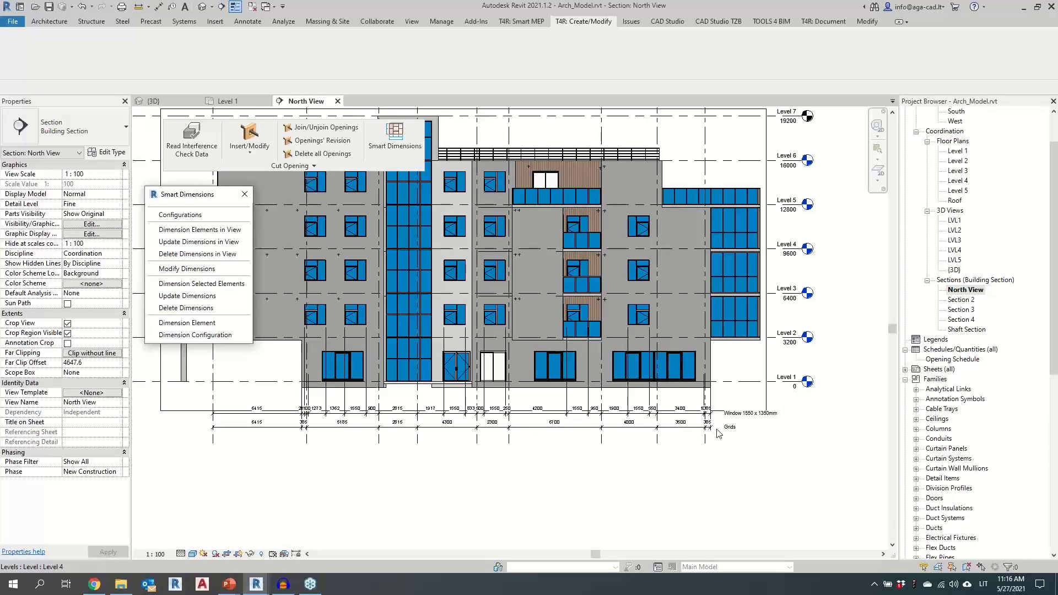
pyautogui.scroll(-2, 545, 427)
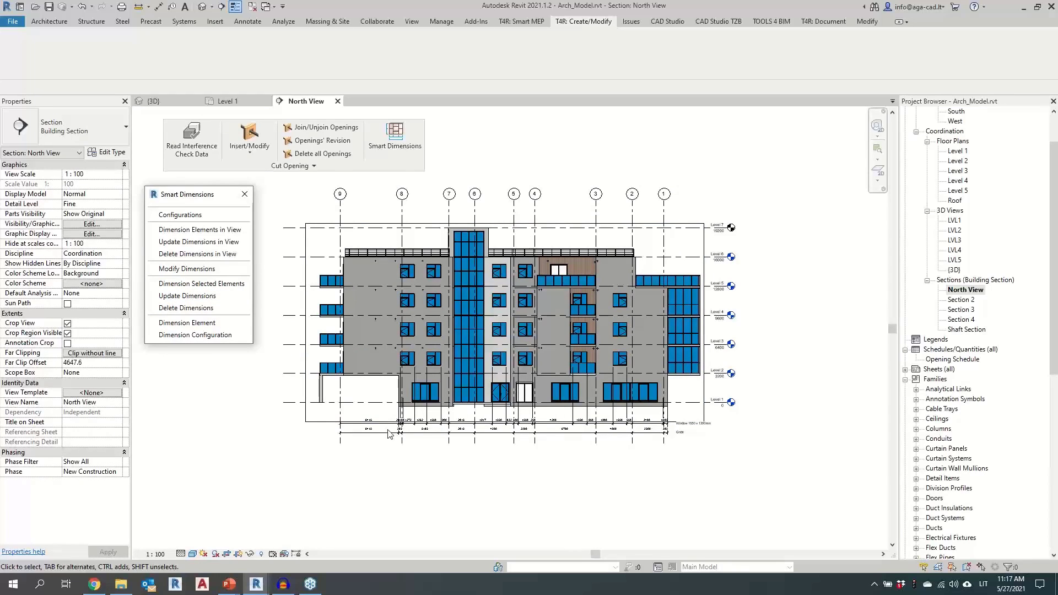
pyautogui.scroll(1, 388, 432)
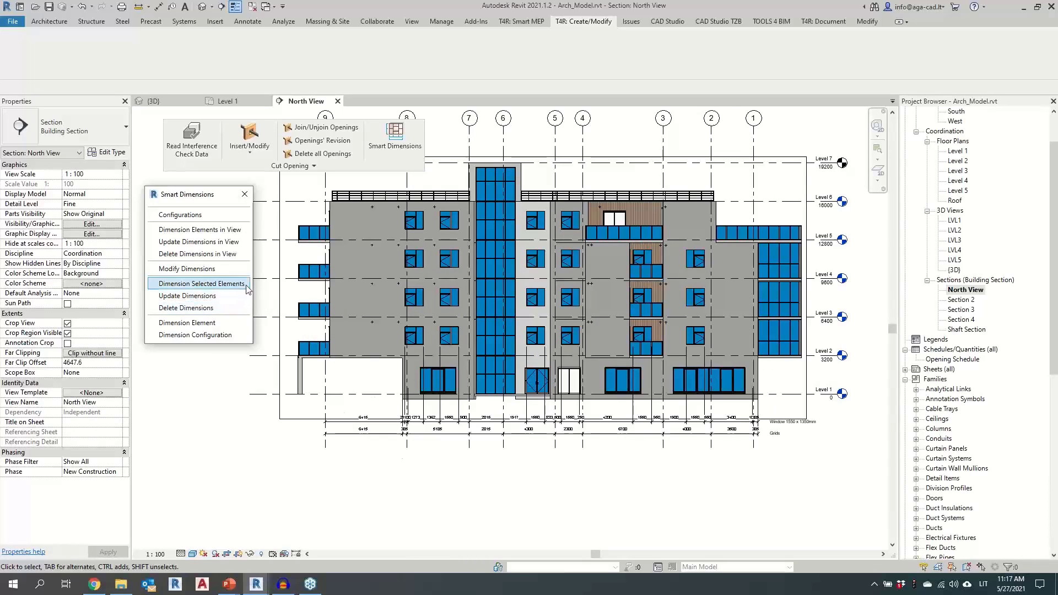
# Step: Modify the bottom dimension string: join vertical lines, keep Bottom and Top Edges measuring, confirm
pyautogui.click(185, 269)
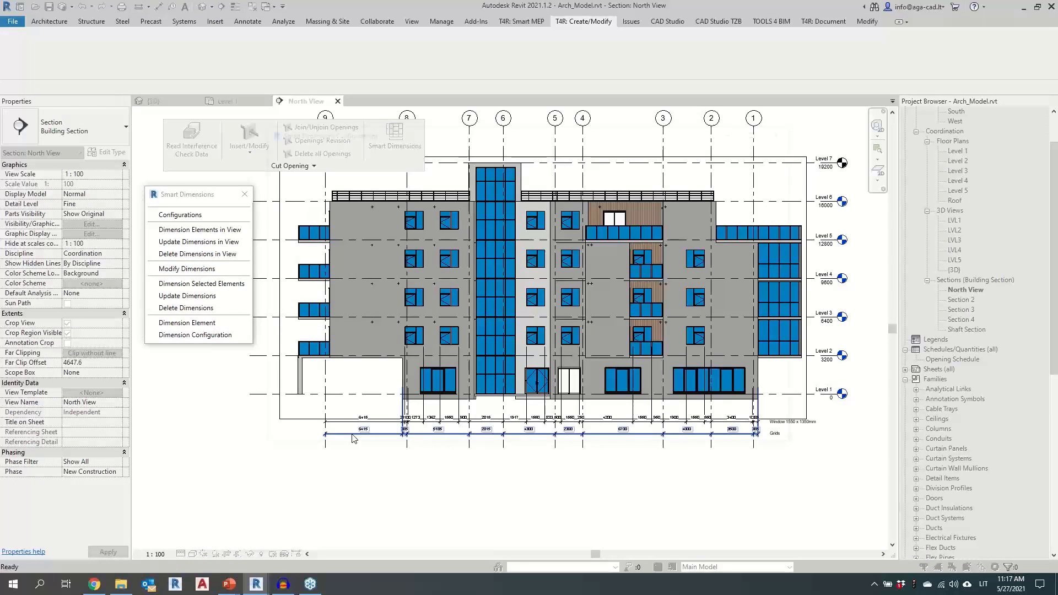
pyautogui.click(353, 434)
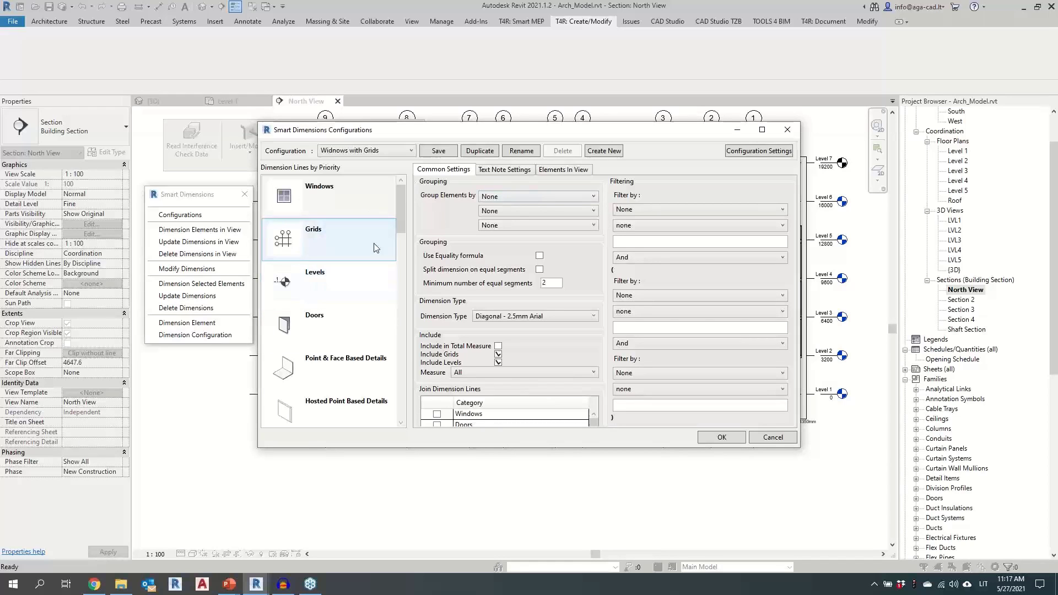
pyautogui.click(555, 172)
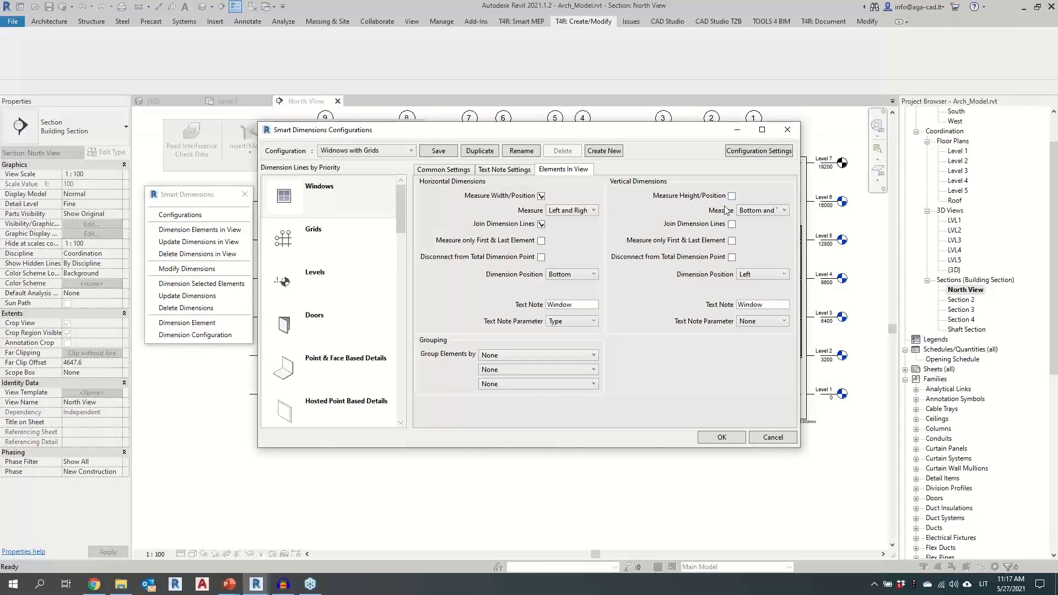
pyautogui.click(732, 224)
pyautogui.moveTo(799, 230); pyautogui.dragTo(880, 230)
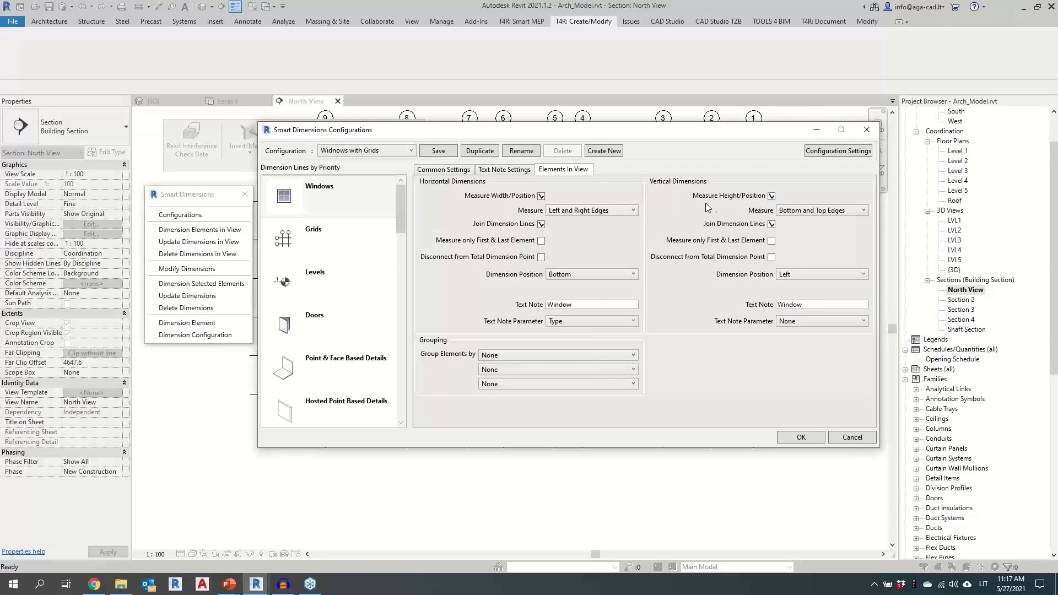
pyautogui.click(790, 213)
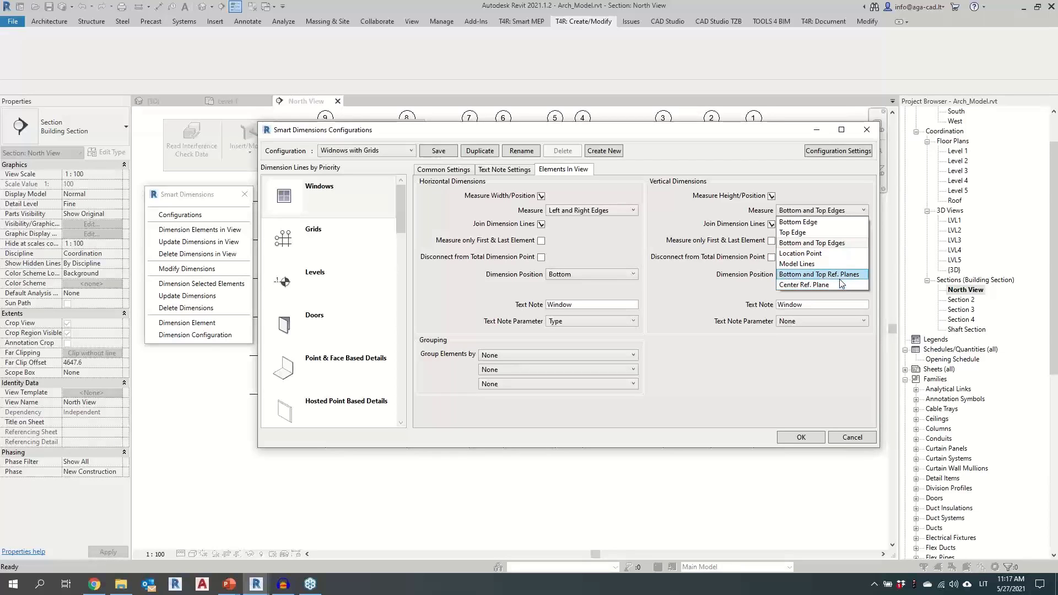
pyautogui.click(812, 242)
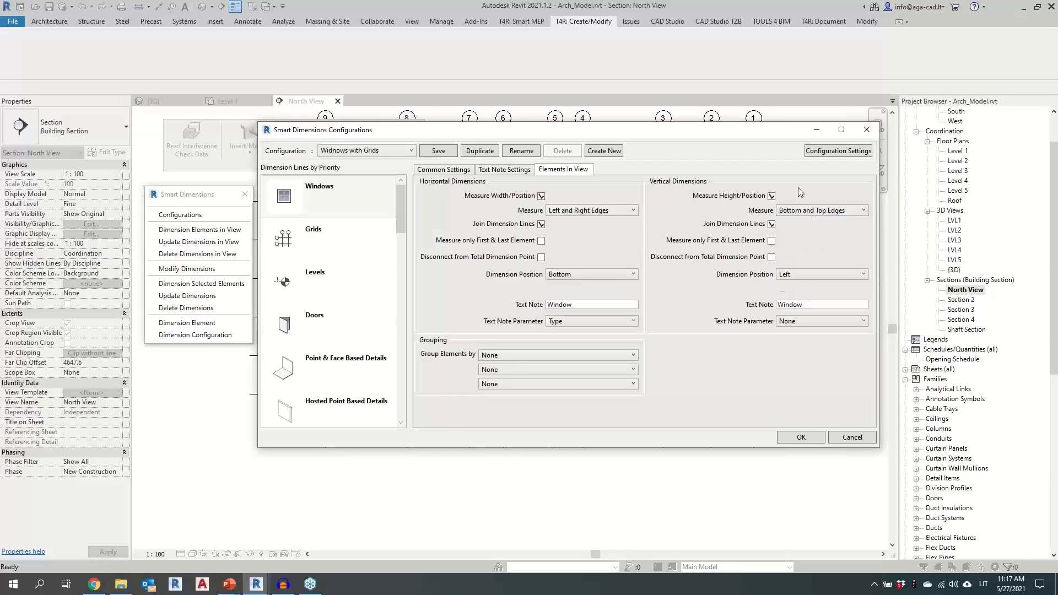
pyautogui.click(801, 437)
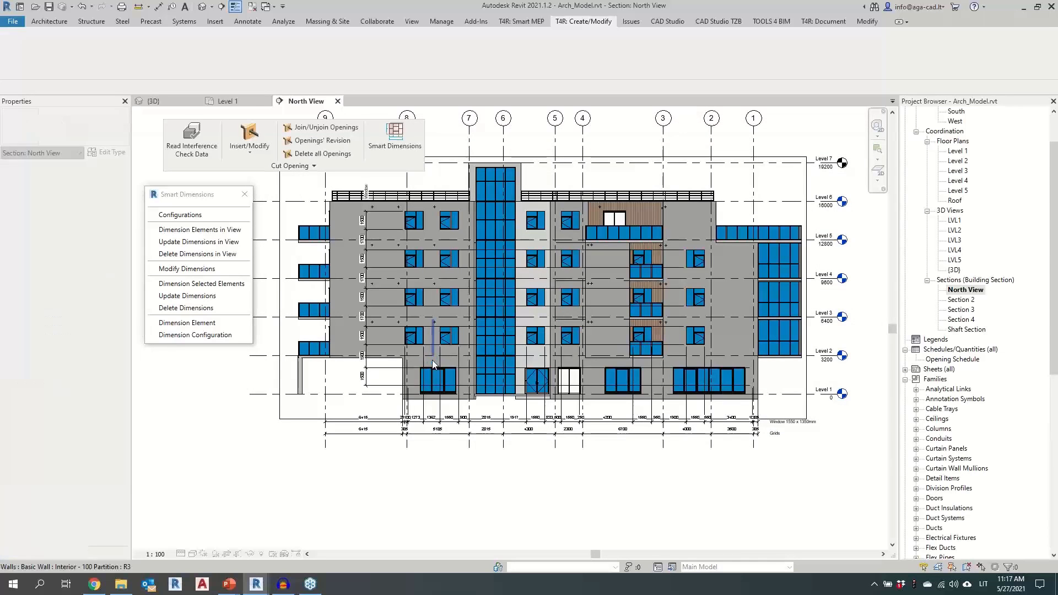
pyautogui.scroll(2, 386, 309)
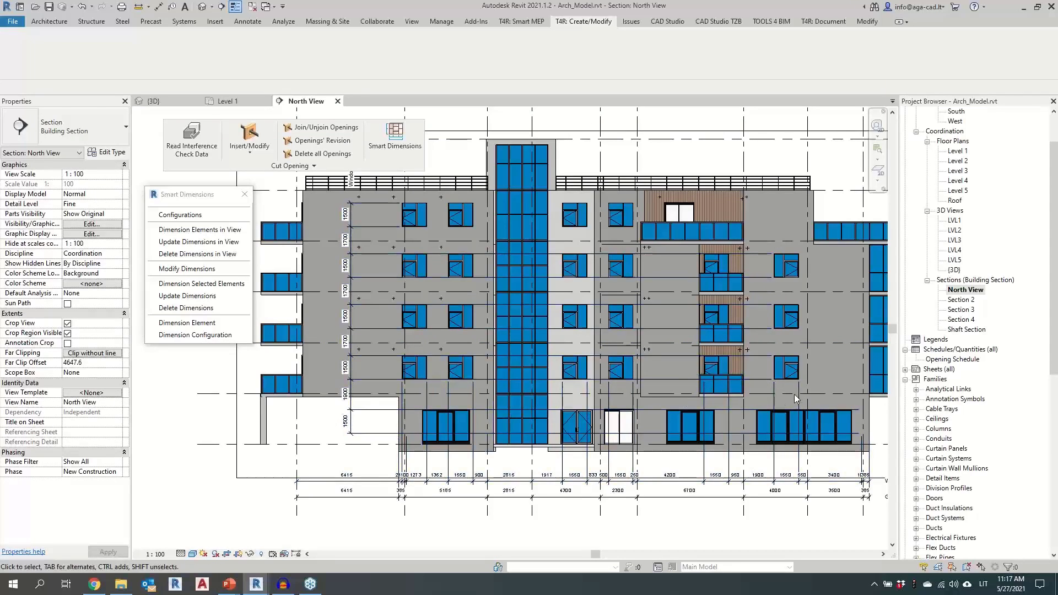
pyautogui.scroll(-1, 788, 384)
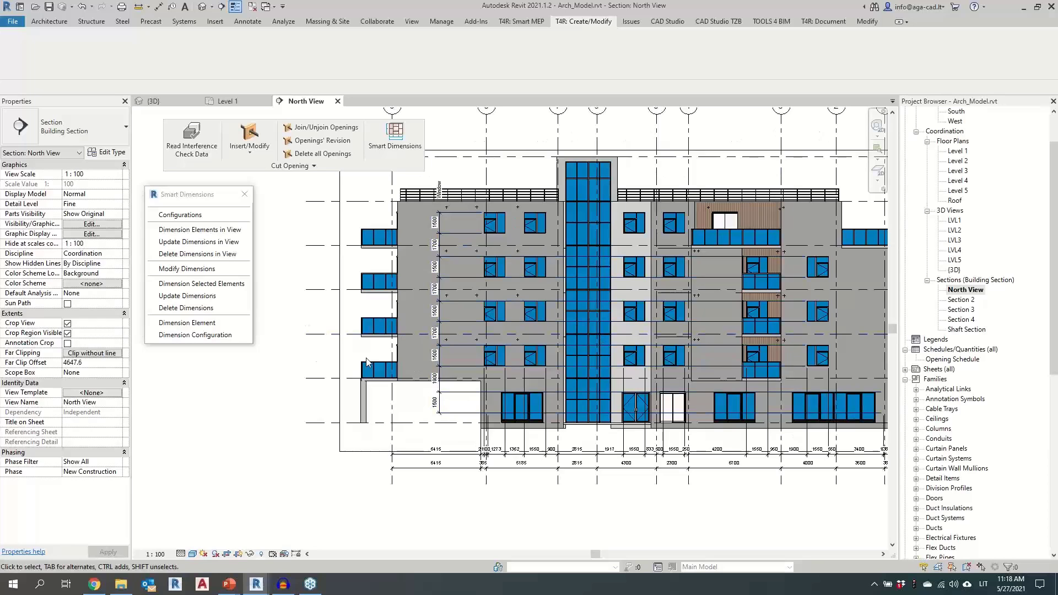
pyautogui.scroll(1, 449, 383)
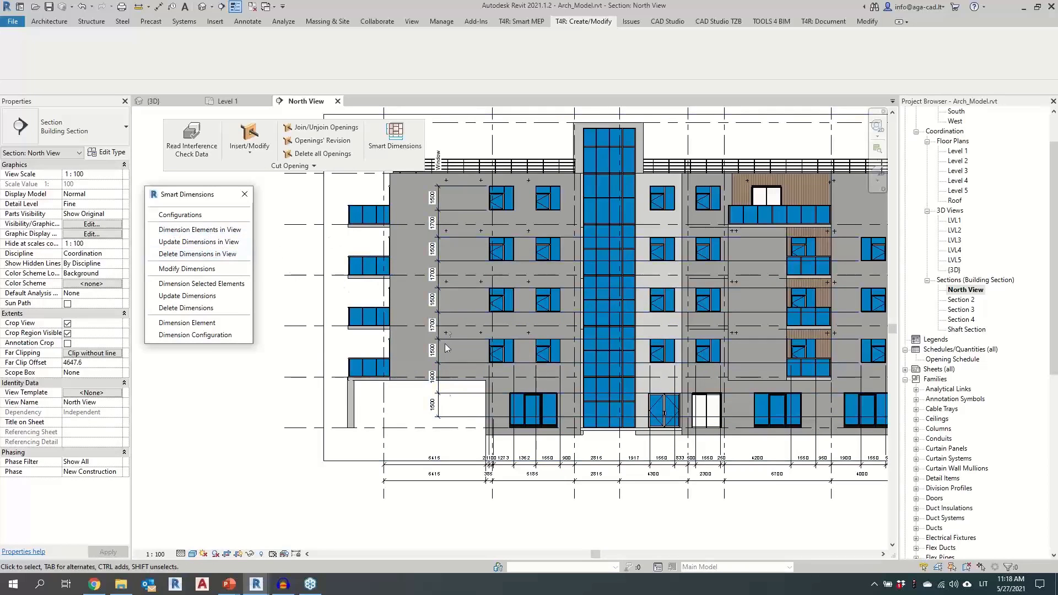
pyautogui.scroll(1, 456, 276)
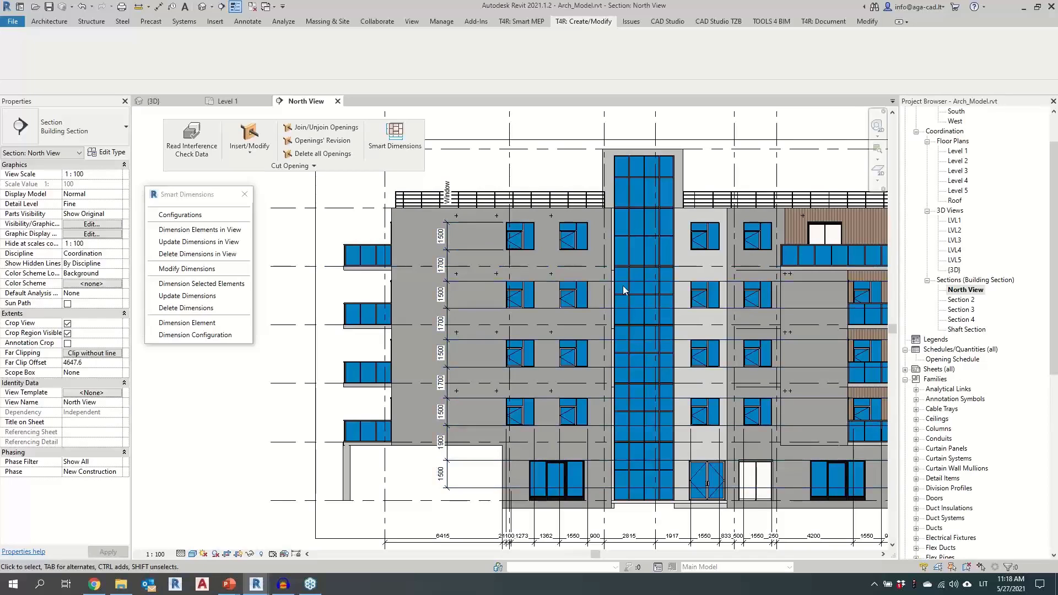
pyautogui.scroll(-2, 623, 285)
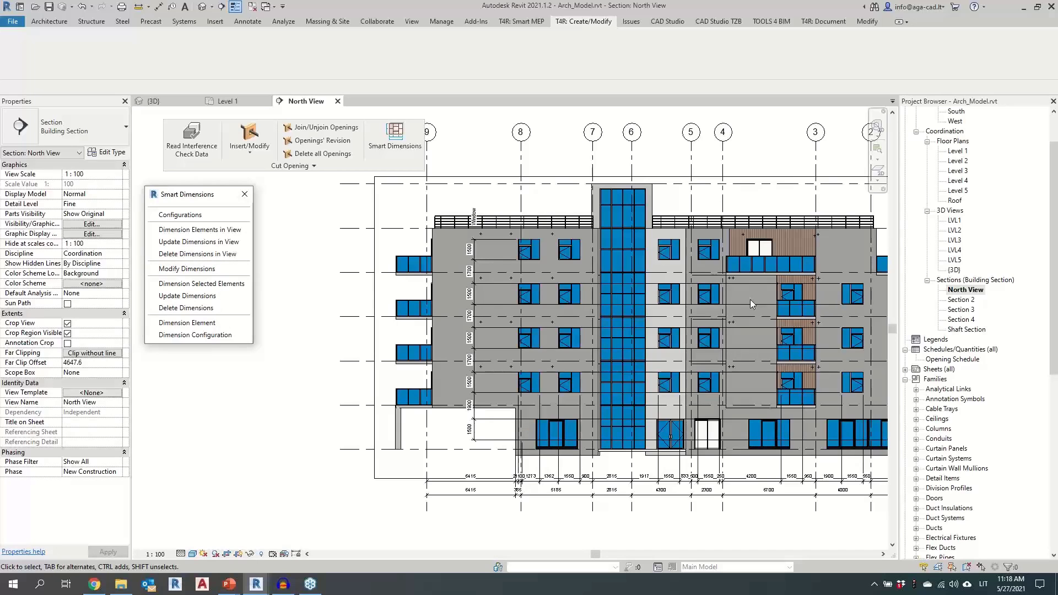
# Step: Open the Shaft Section and pick the shaft wall in the Level 2 plan
pyautogui.doubleClick(961, 330)
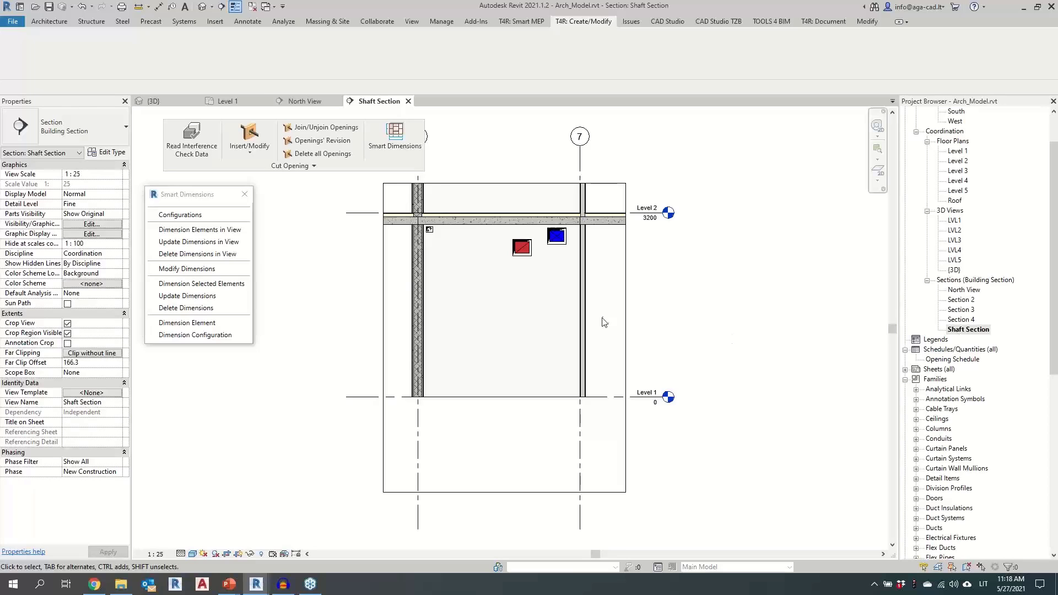
pyautogui.moveTo(602, 322); pyautogui.dragTo(639, 388, button='middle')
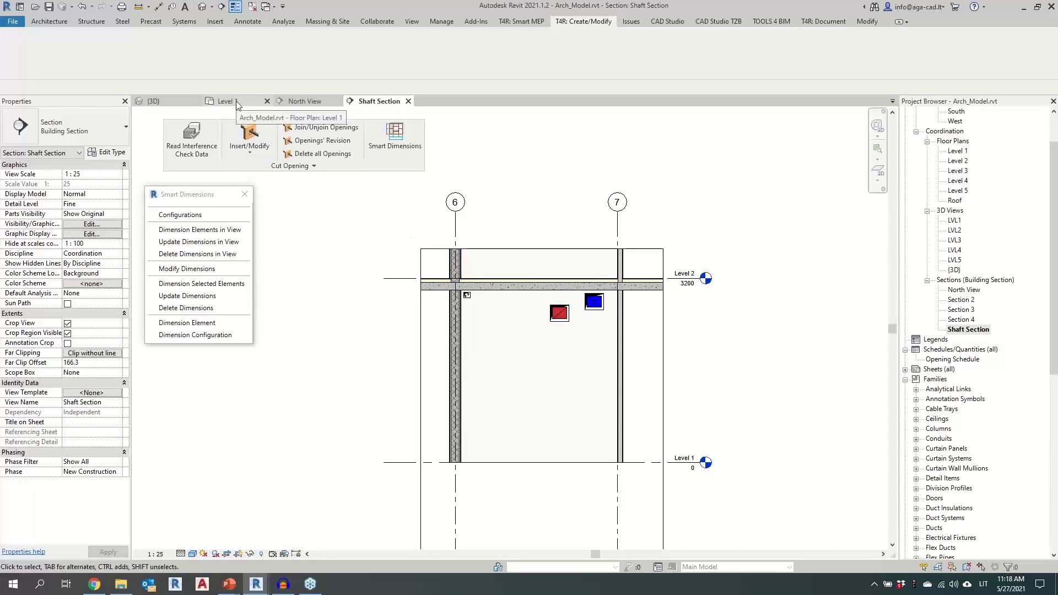
pyautogui.doubleClick(959, 160)
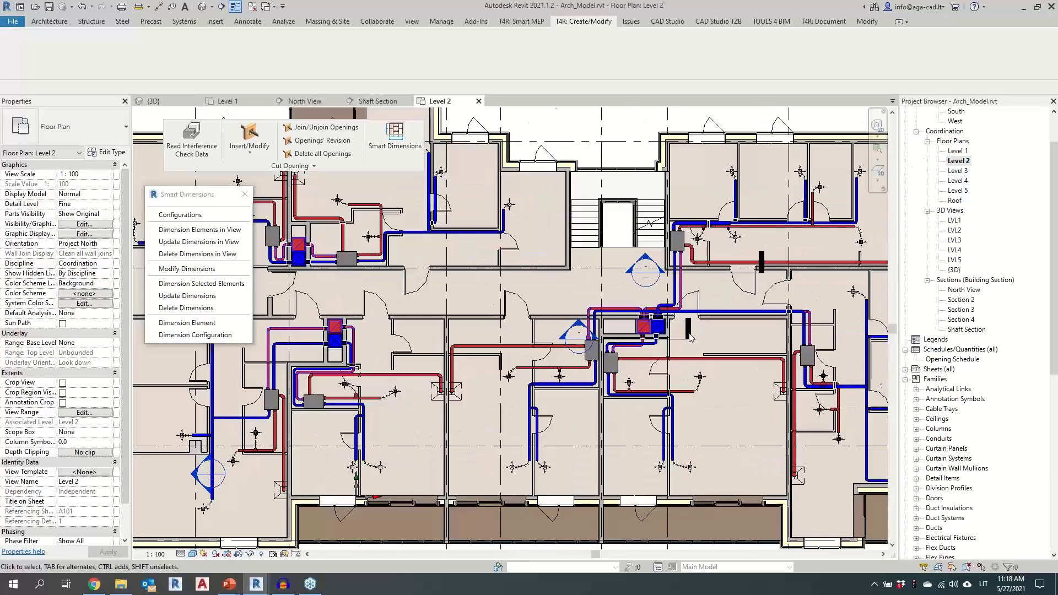
pyautogui.scroll(3, 644, 333)
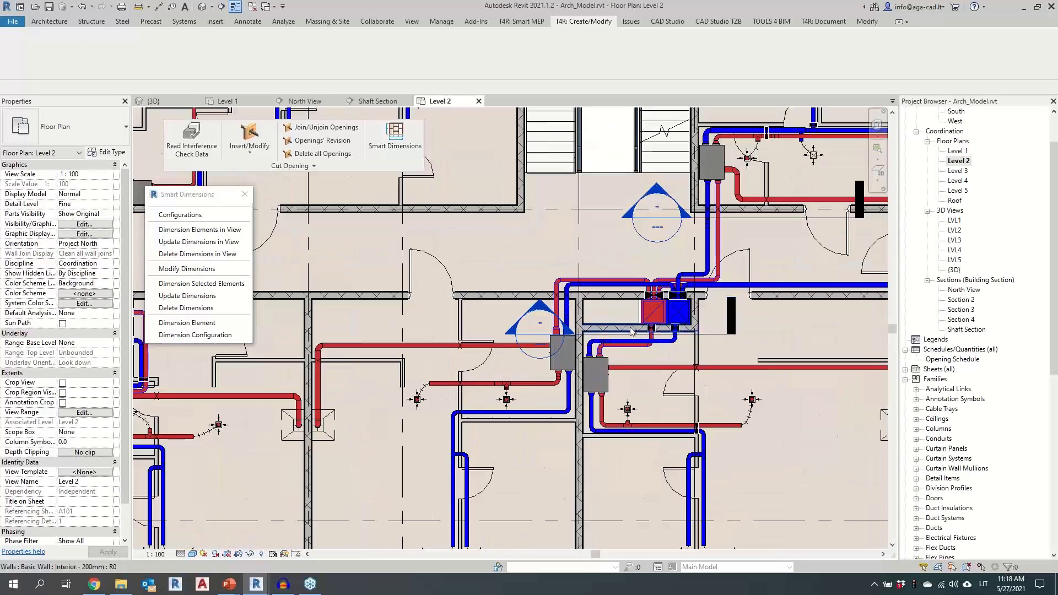
pyautogui.click(631, 331)
pyautogui.hotkey('ctrl', 'shift', 'Tab')
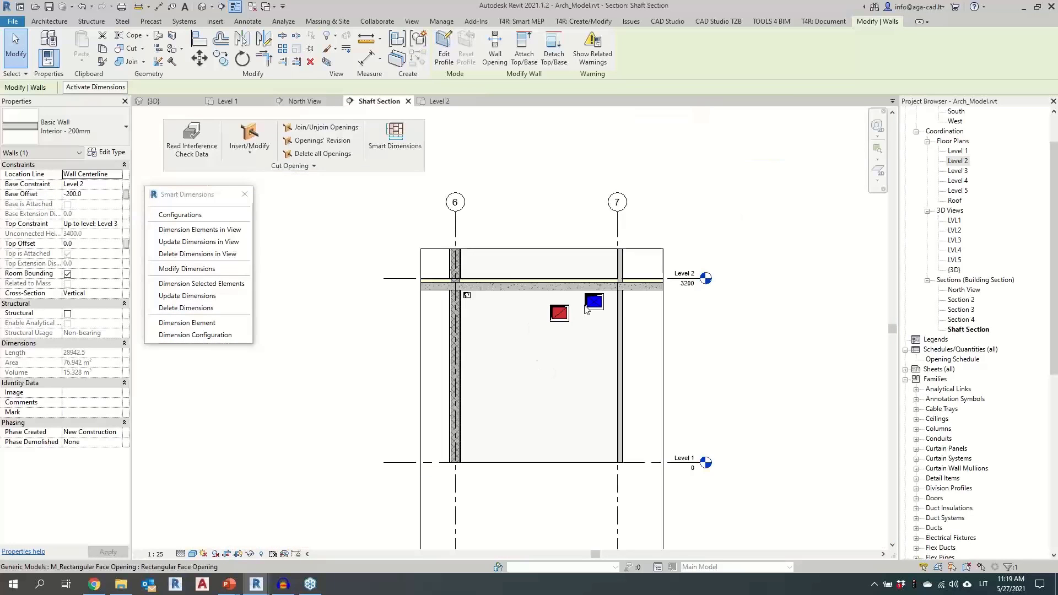
# Step: Place a copy of the red opening below it and change it to Round Face Opening
pyautogui.click(555, 324)
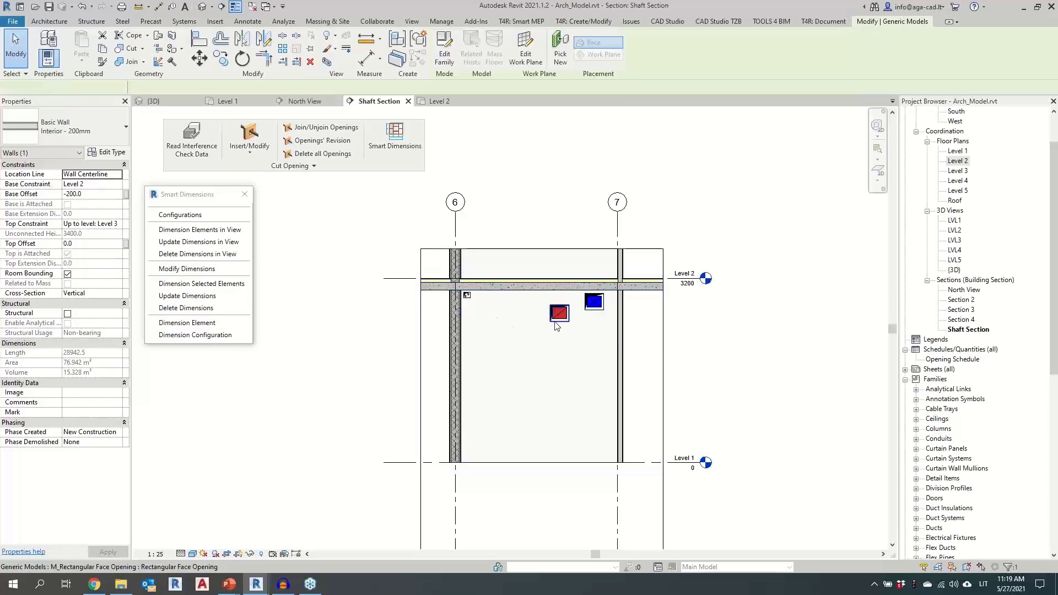
pyautogui.keyDown('ctrl'); pyautogui.moveTo(555, 321); pyautogui.dragTo(510, 353); pyautogui.keyUp('ctrl')
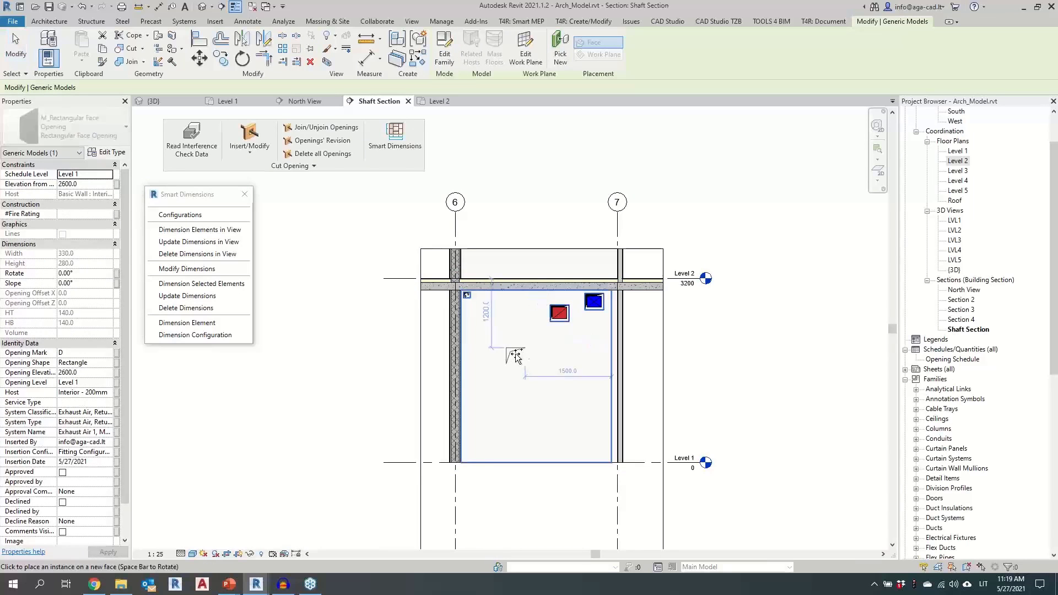
pyautogui.click(473, 350)
pyautogui.scroll(2, 472, 350)
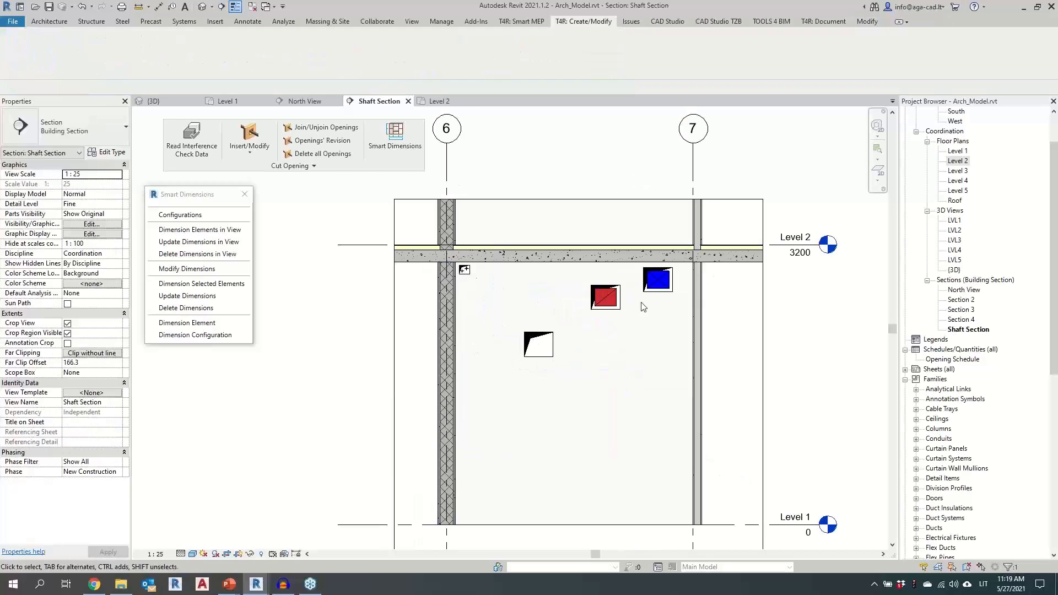
pyautogui.click(546, 340)
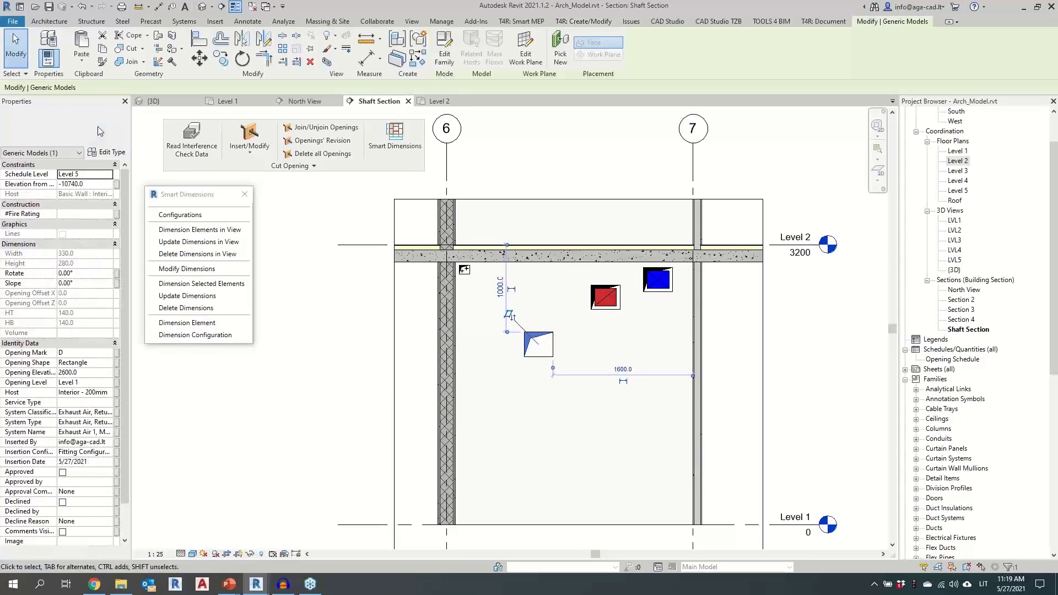
pyautogui.click(97, 127)
pyautogui.click(102, 283)
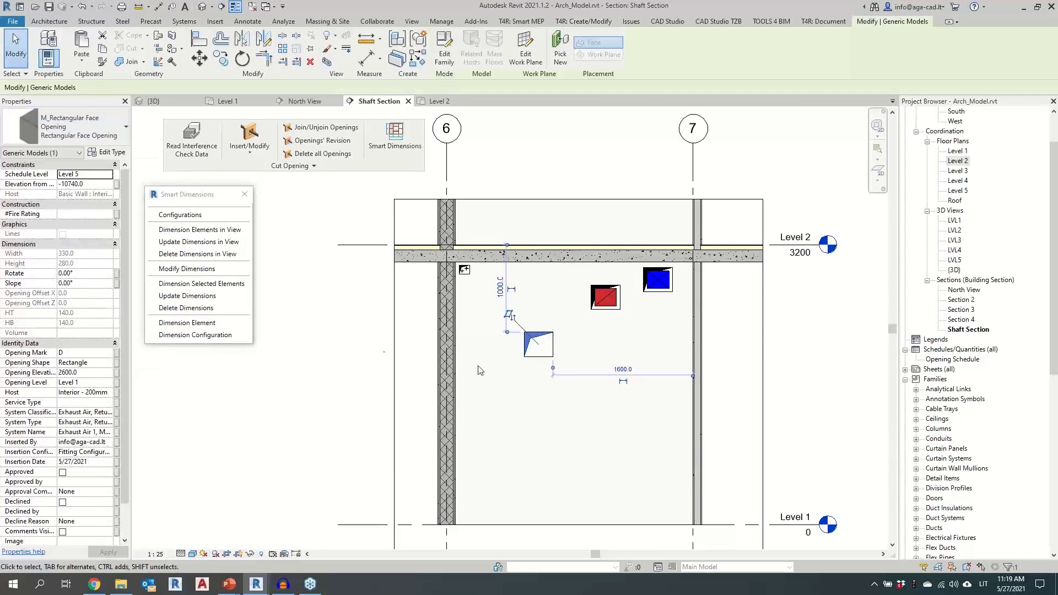
# Step: Select and then deselect the shaft wall below the new round opening
pyautogui.click(633, 313)
pyautogui.scroll(-2, 626, 322)
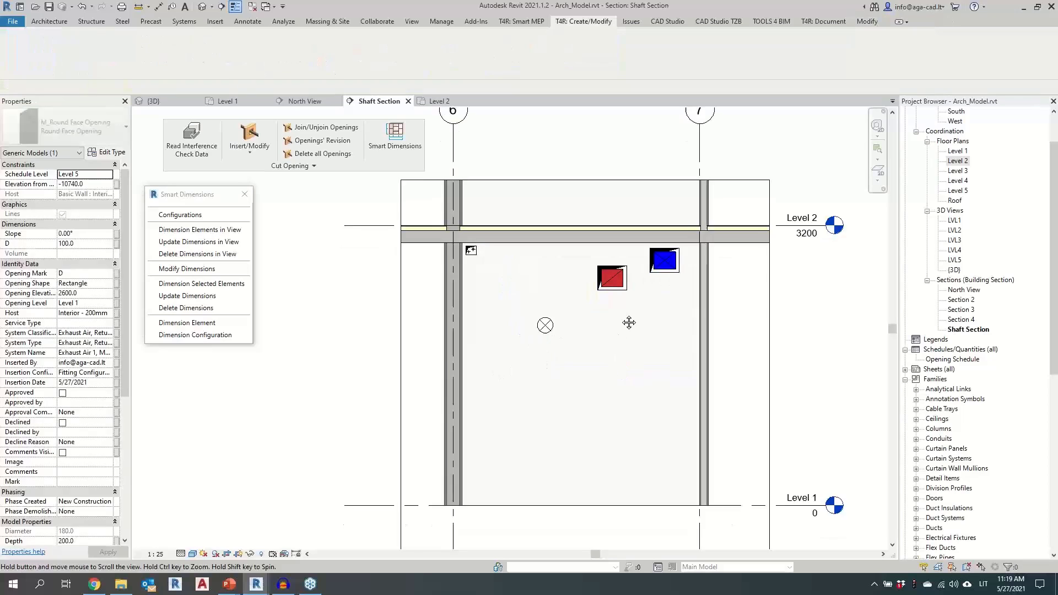
pyautogui.scroll(-3, 601, 376)
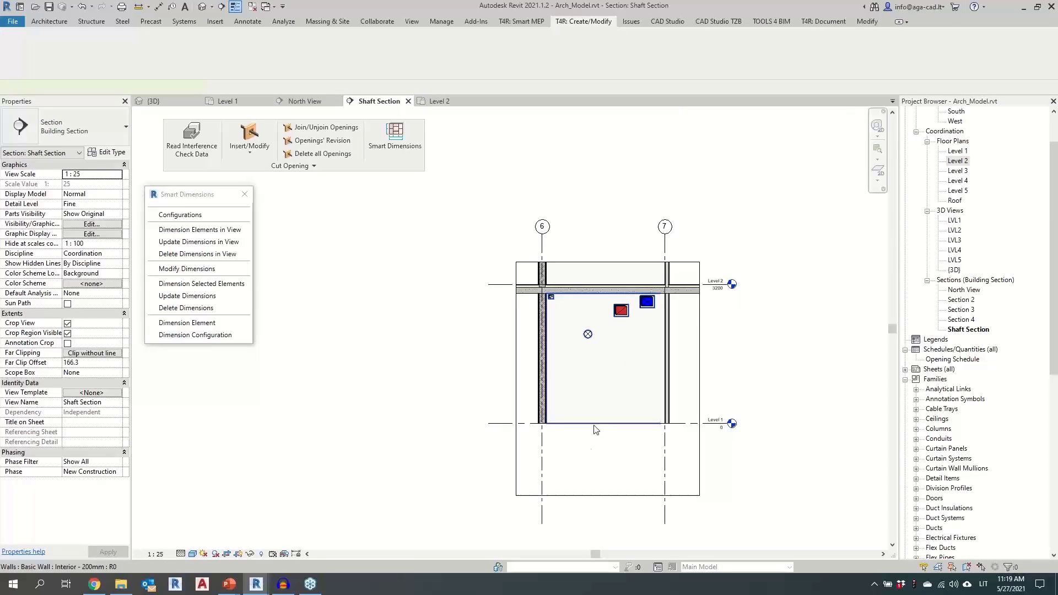
pyautogui.click(595, 429)
pyautogui.click(562, 442)
pyautogui.scroll(2, 599, 376)
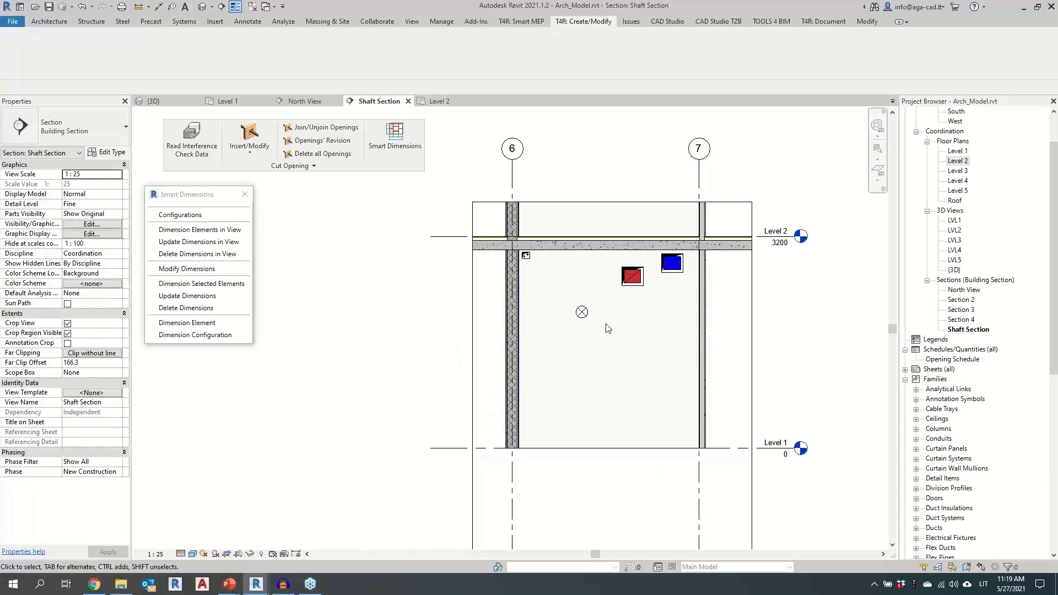
pyautogui.click(216, 231)
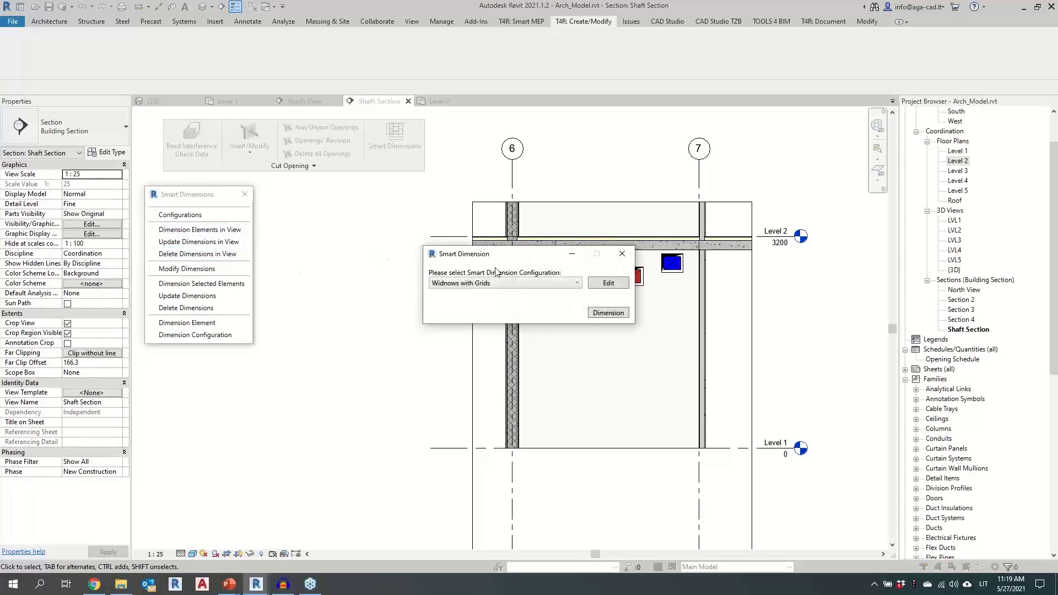
pyautogui.click(505, 283)
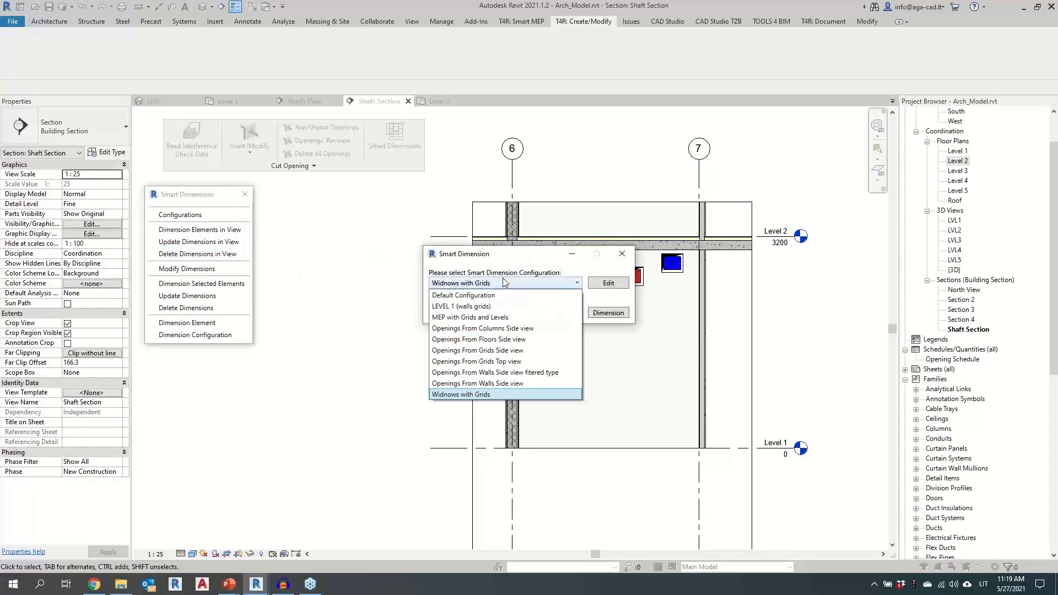
pyautogui.click(517, 384)
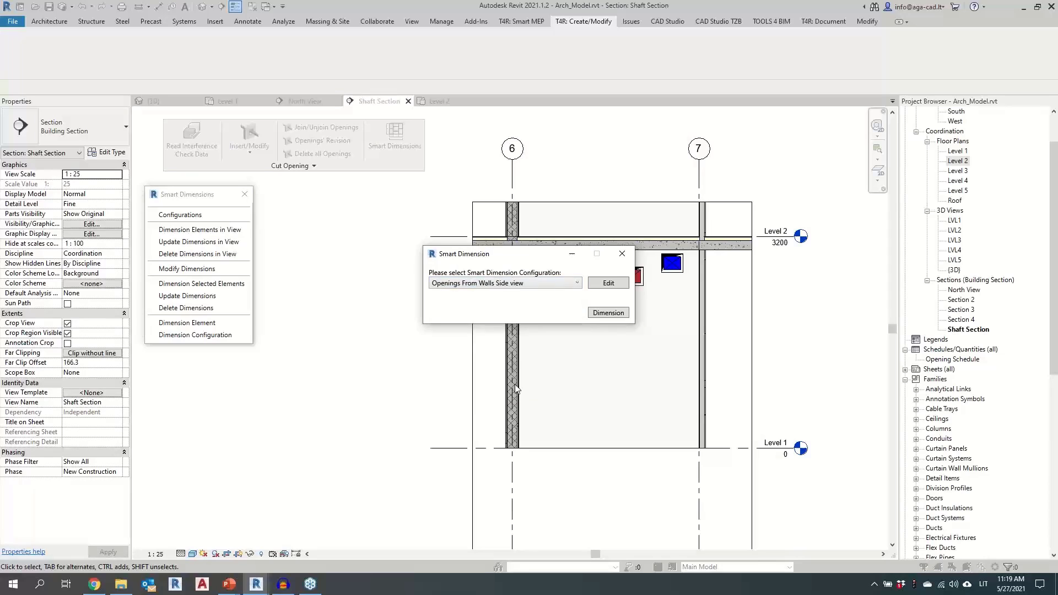
pyautogui.click(608, 312)
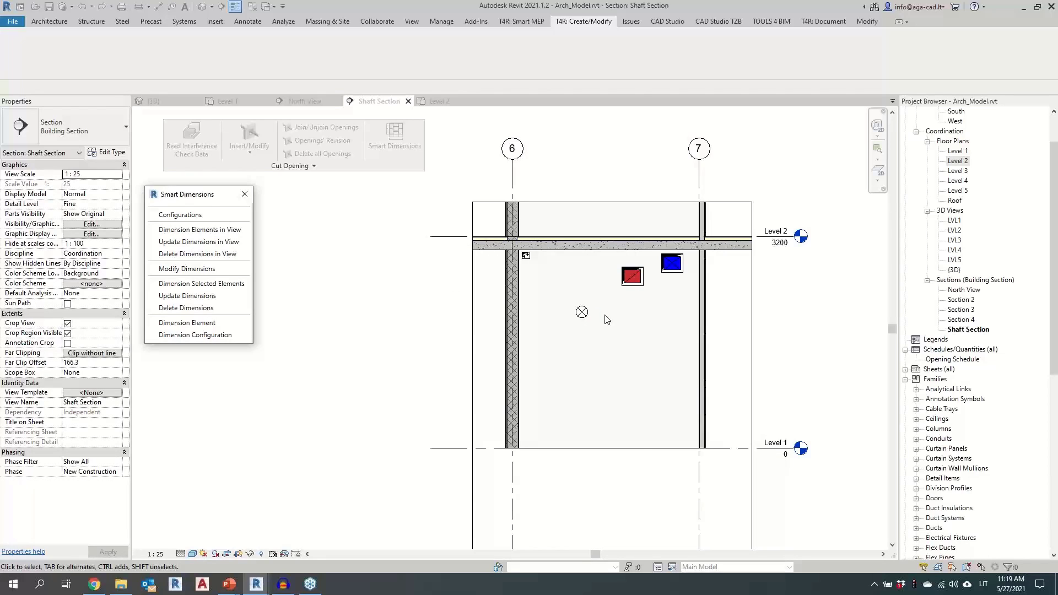
pyautogui.moveTo(623, 393); pyautogui.dragTo(619, 381, button='middle')
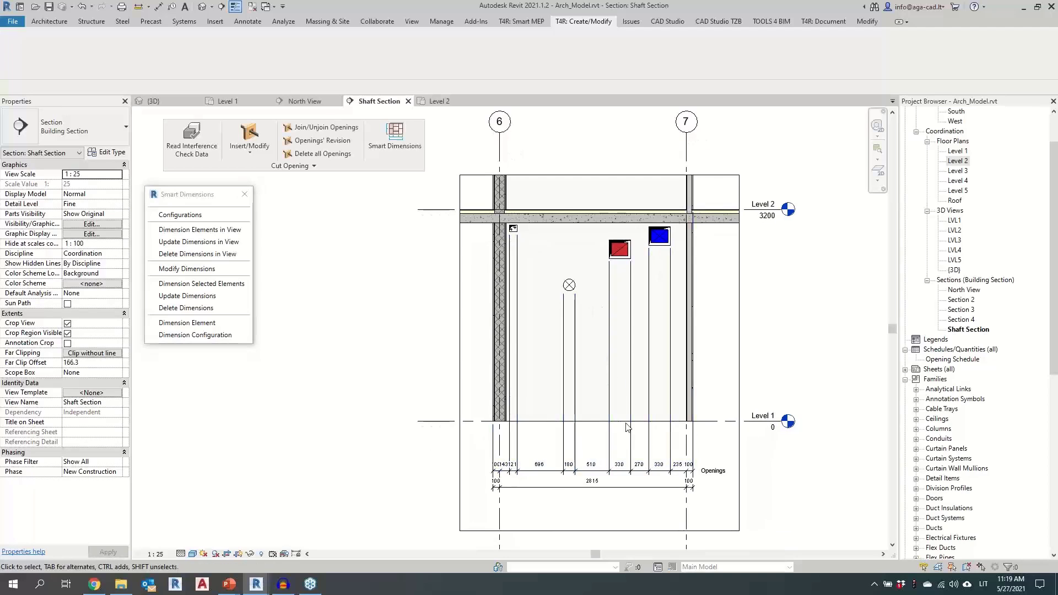
pyautogui.scroll(1, 687, 495)
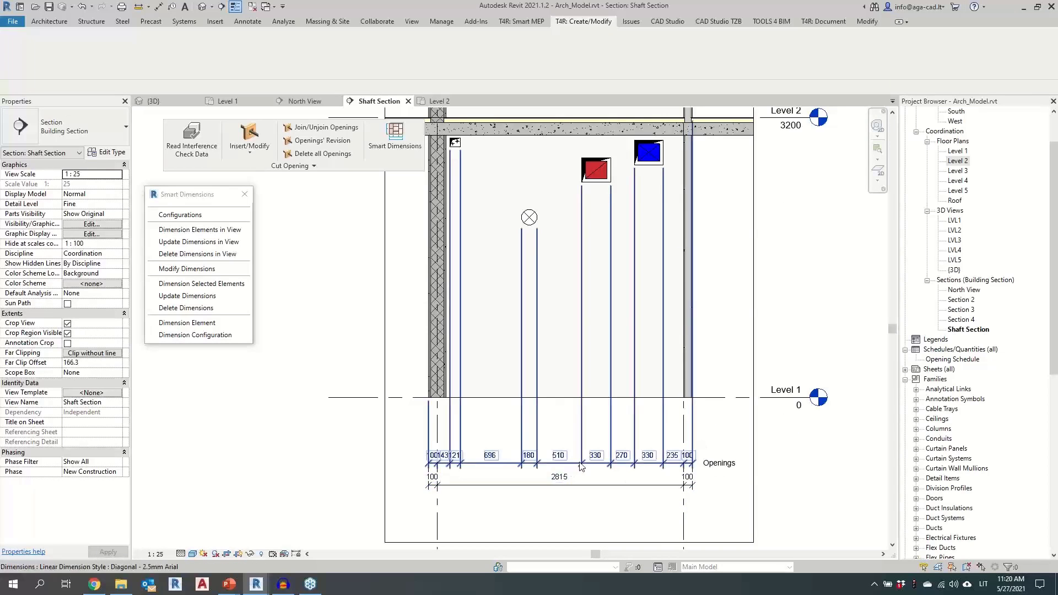
pyautogui.click(640, 469)
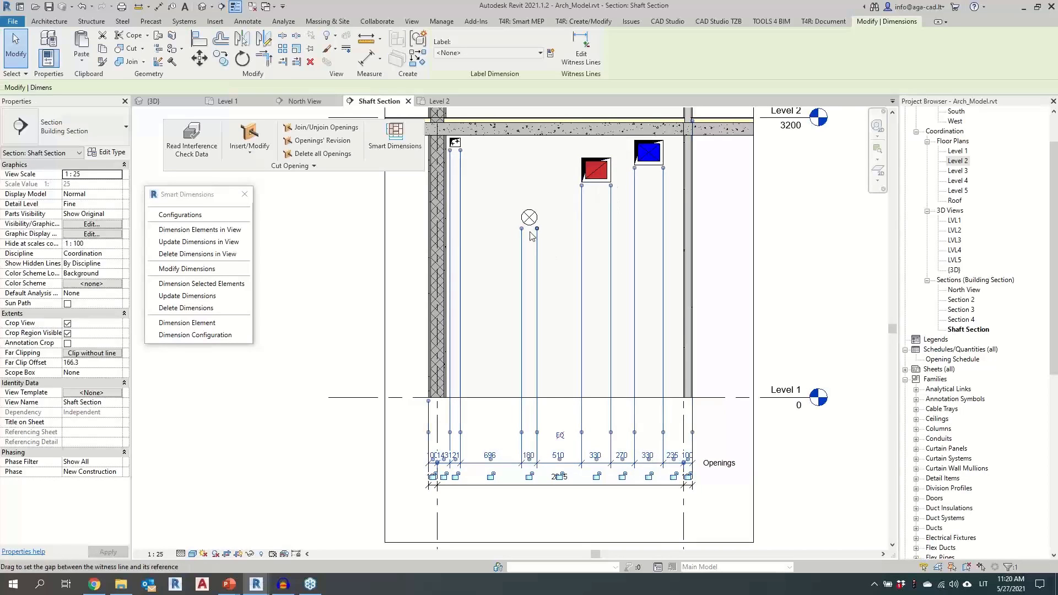
pyautogui.click(447, 413)
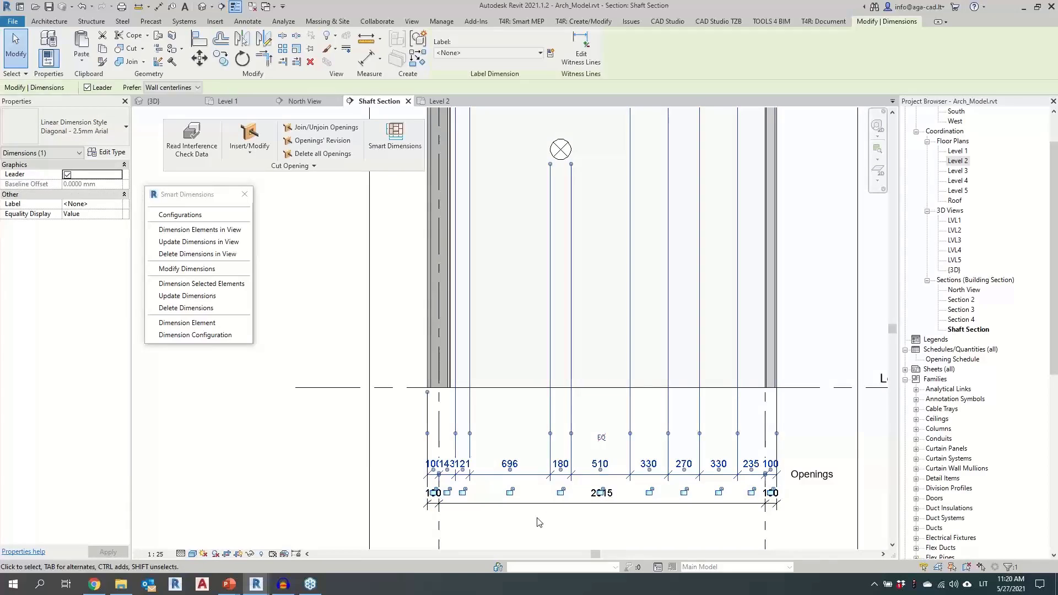
pyautogui.press('Escape')
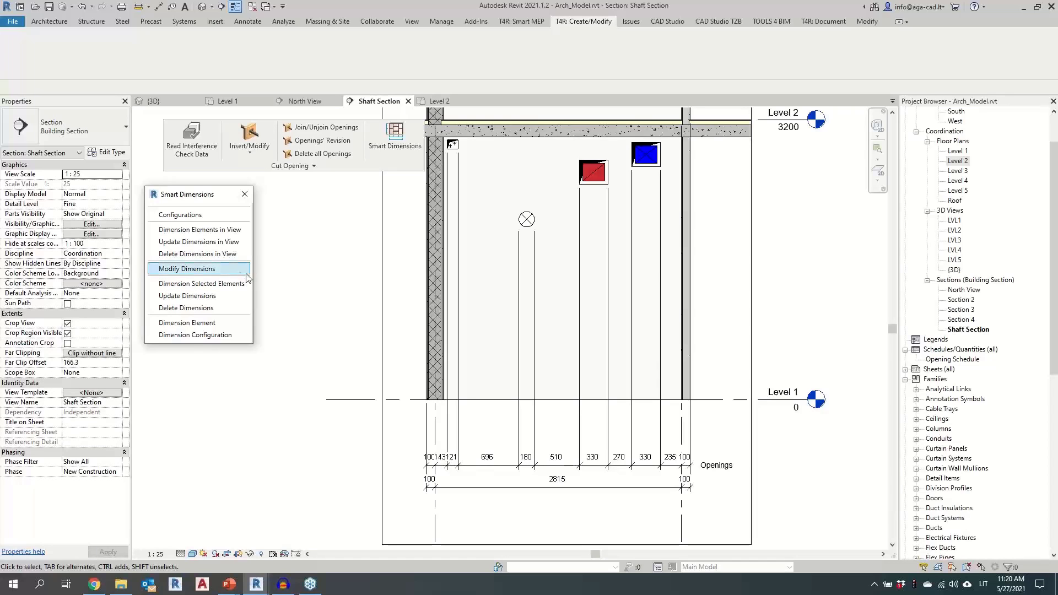
# Step: Delete the section's smart dimensions and choose the walls side-view filtered configuration for editing
pyautogui.click(223, 257)
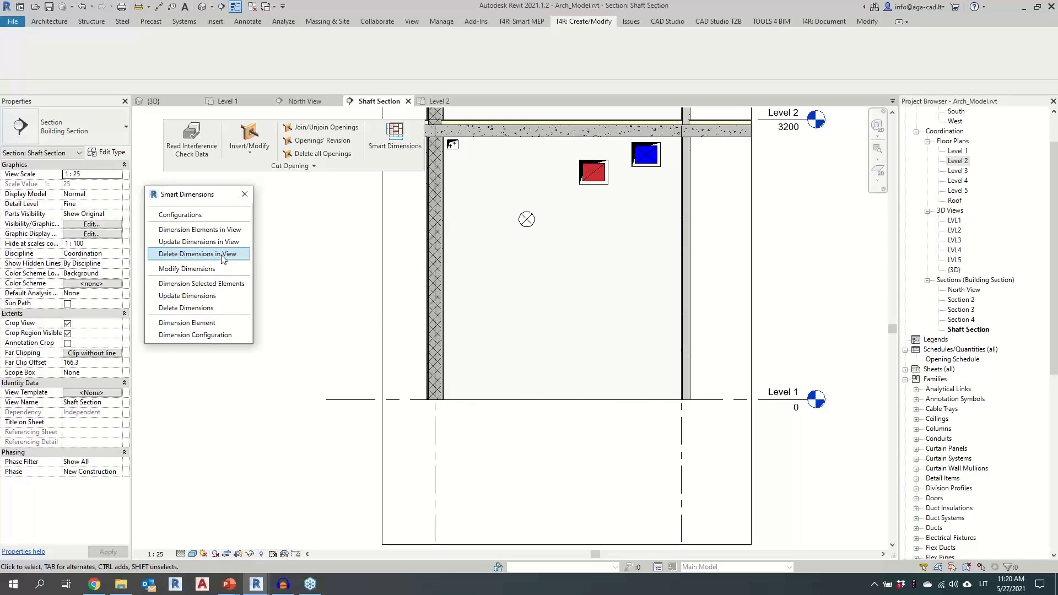
pyautogui.click(199, 229)
pyautogui.click(532, 283)
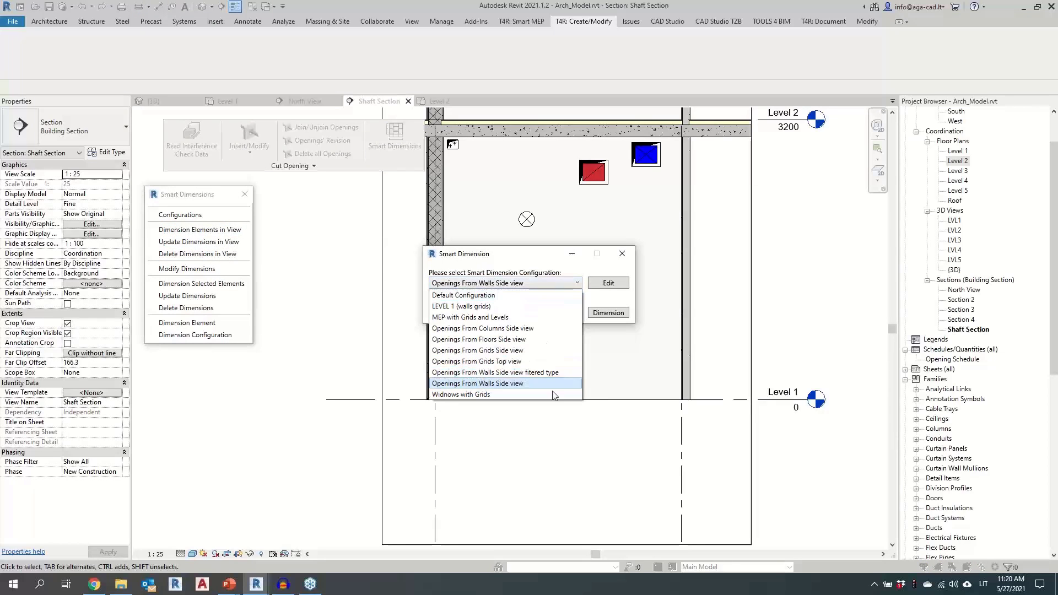
pyautogui.click(545, 373)
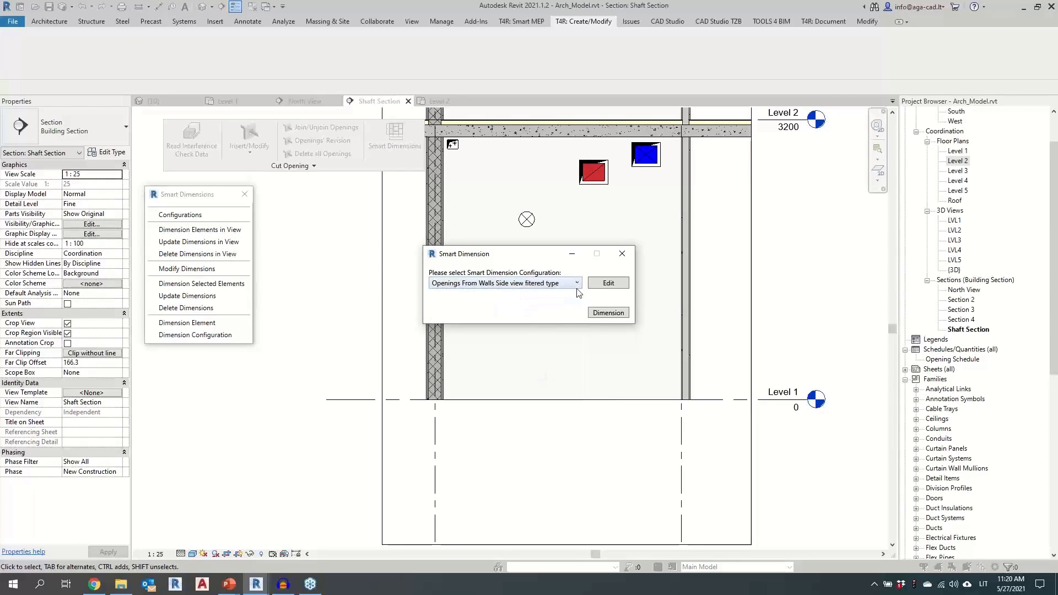
pyautogui.click(608, 283)
# Step: Keep Dimension 1 measuring front faces to left and right reference planes
pyautogui.moveTo(712, 226); pyautogui.dragTo(342, 177)
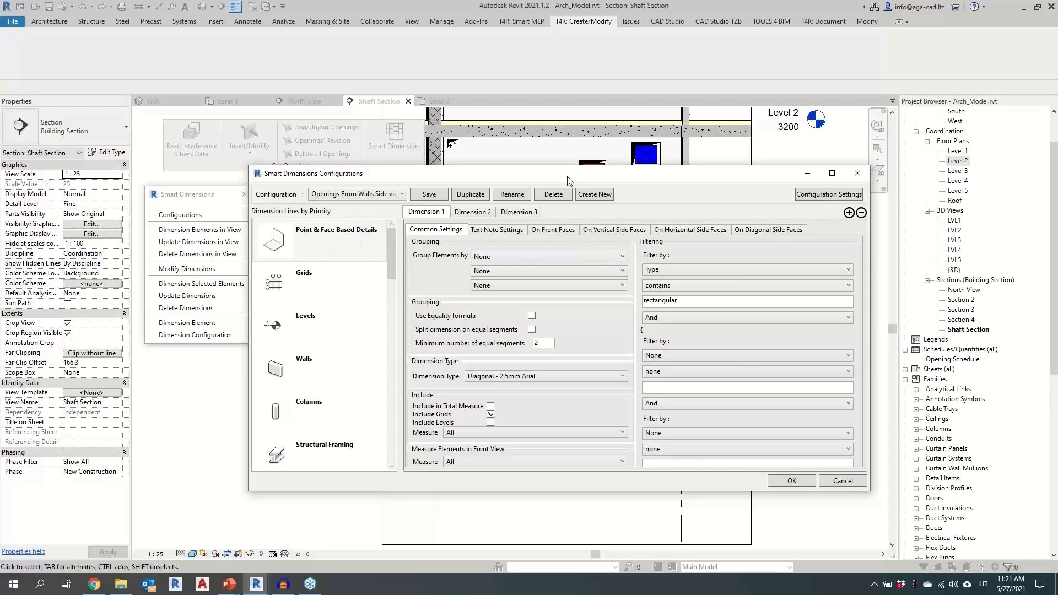
pyautogui.moveTo(566, 176); pyautogui.dragTo(557, 305)
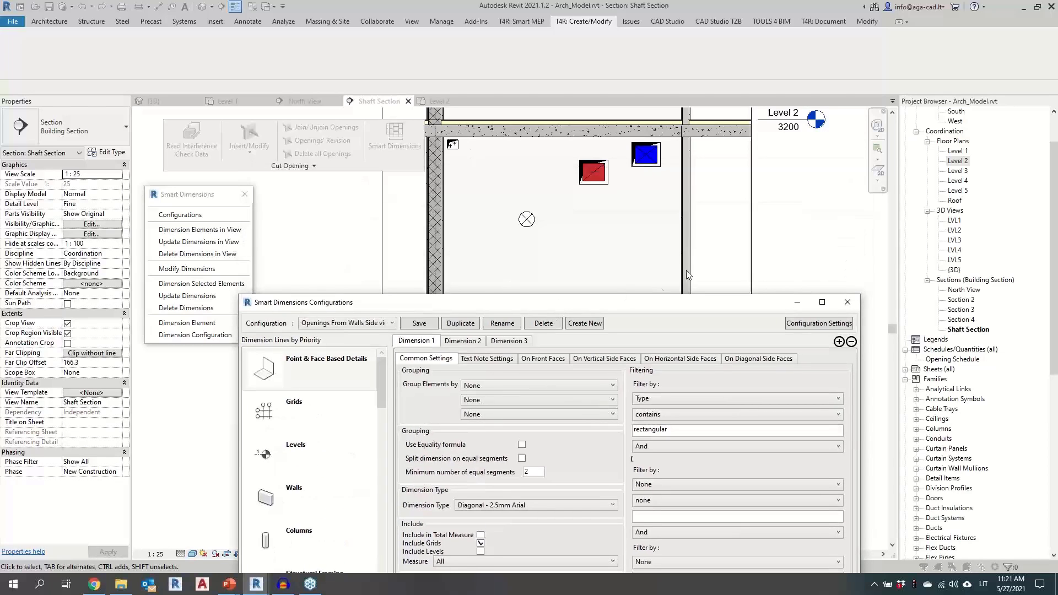
pyautogui.click(541, 359)
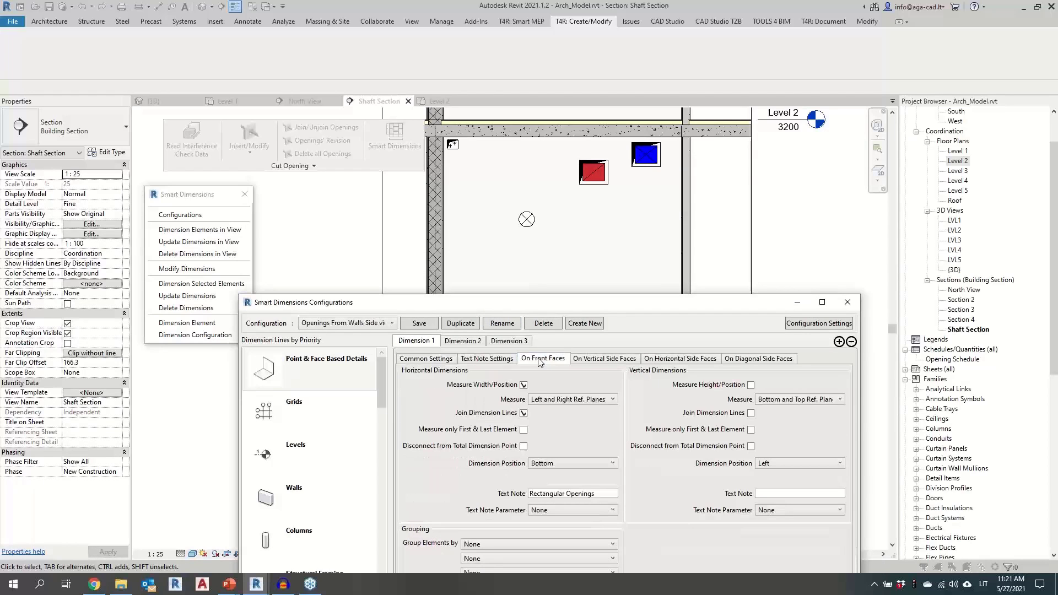
pyautogui.moveTo(545, 301); pyautogui.dragTo(543, 212)
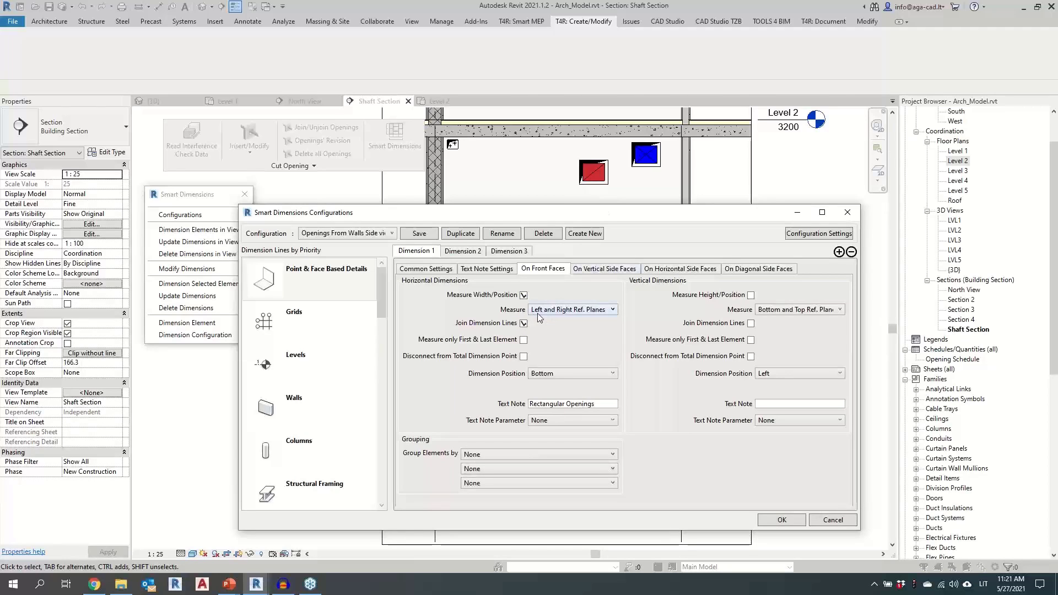
pyautogui.click(543, 310)
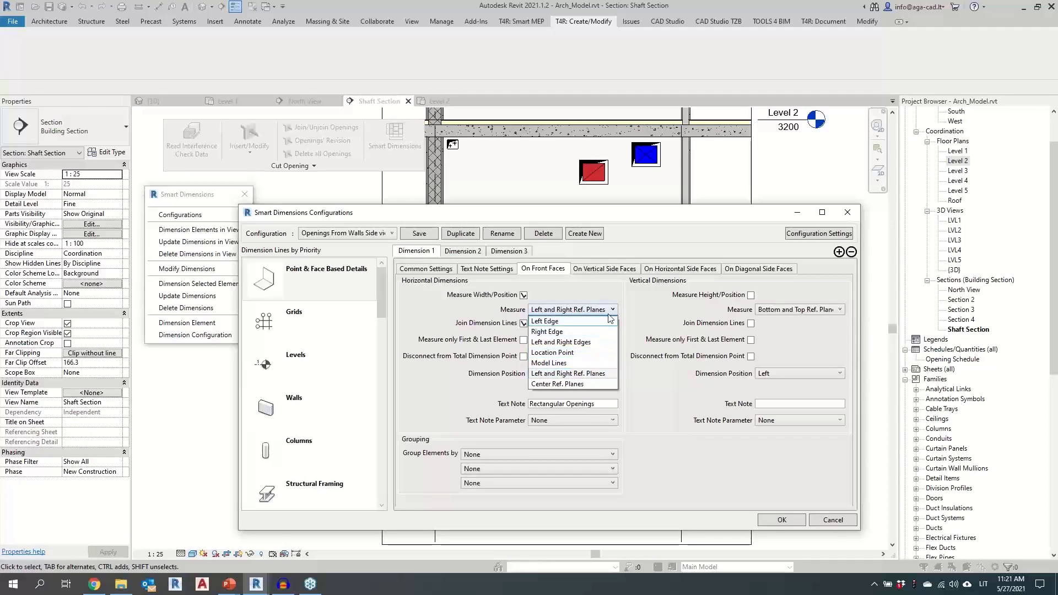
pyautogui.click(619, 233)
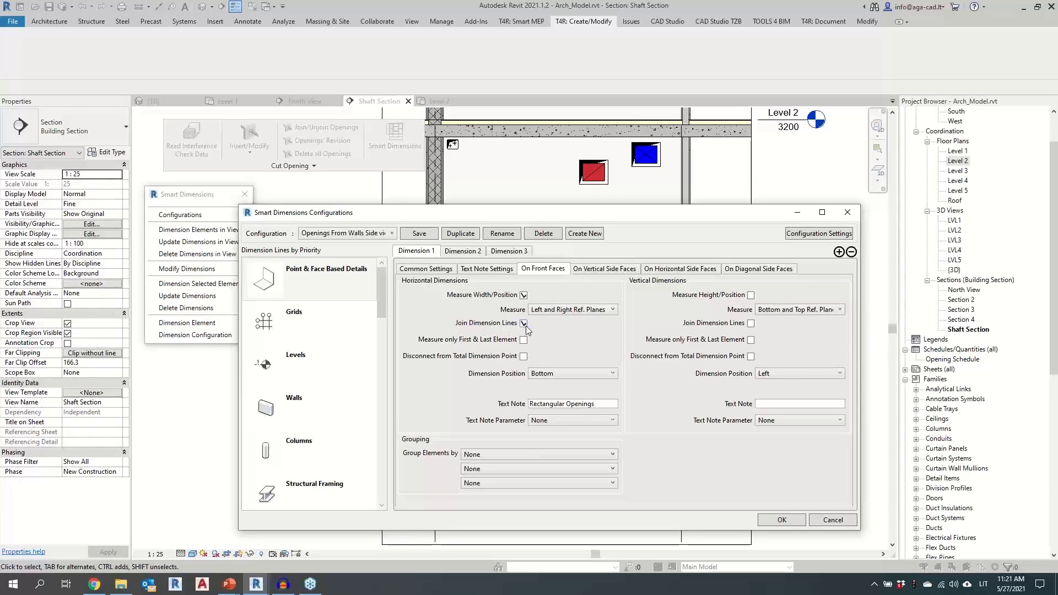
pyautogui.moveTo(594, 216); pyautogui.dragTo(581, 468)
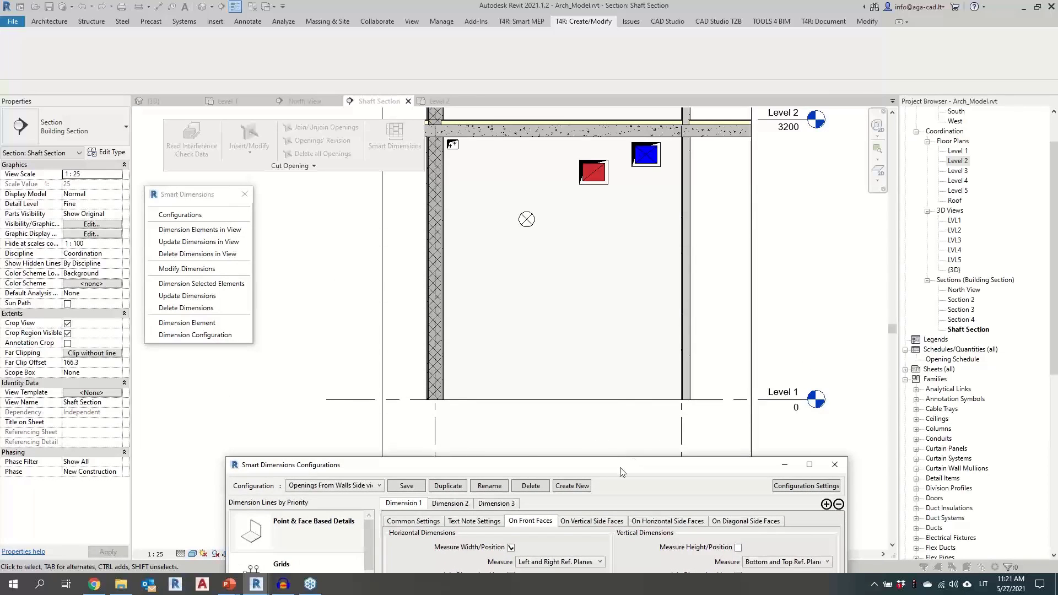
pyautogui.moveTo(625, 469); pyautogui.dragTo(640, 231)
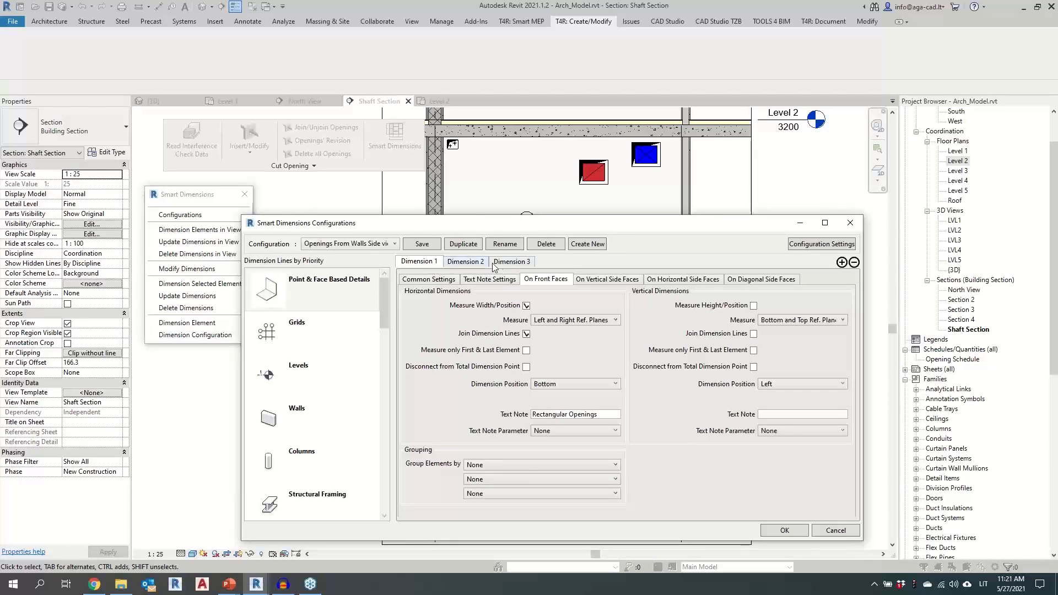
# Step: Set Dimension 2 to filter round types, labelled Round Openings, and check its front-face settings
pyautogui.click(464, 262)
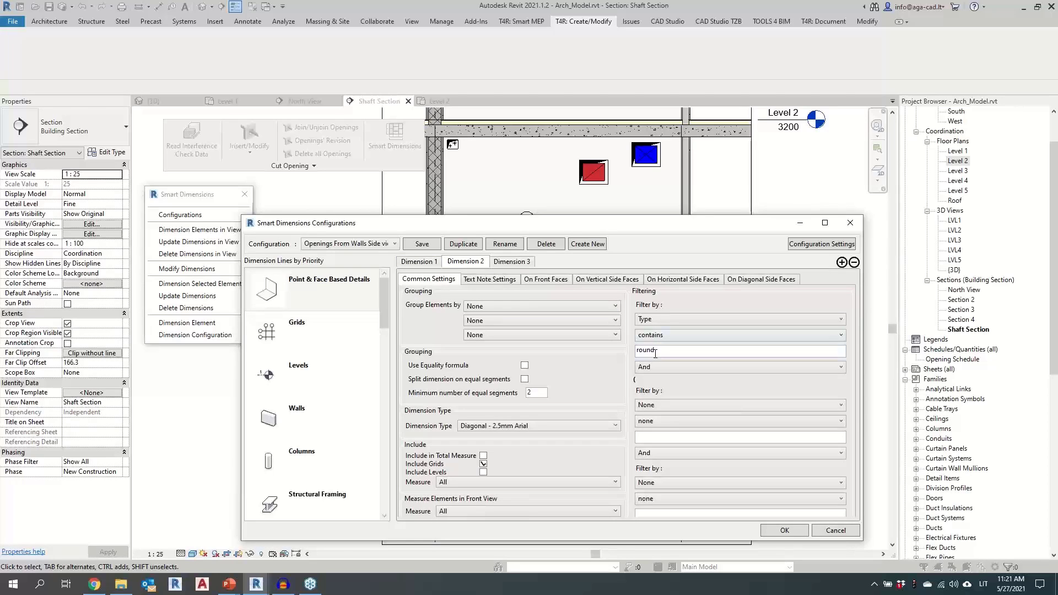
pyautogui.moveTo(653, 351); pyautogui.dragTo(631, 354)
pyautogui.moveTo(547, 227); pyautogui.dragTo(543, 259)
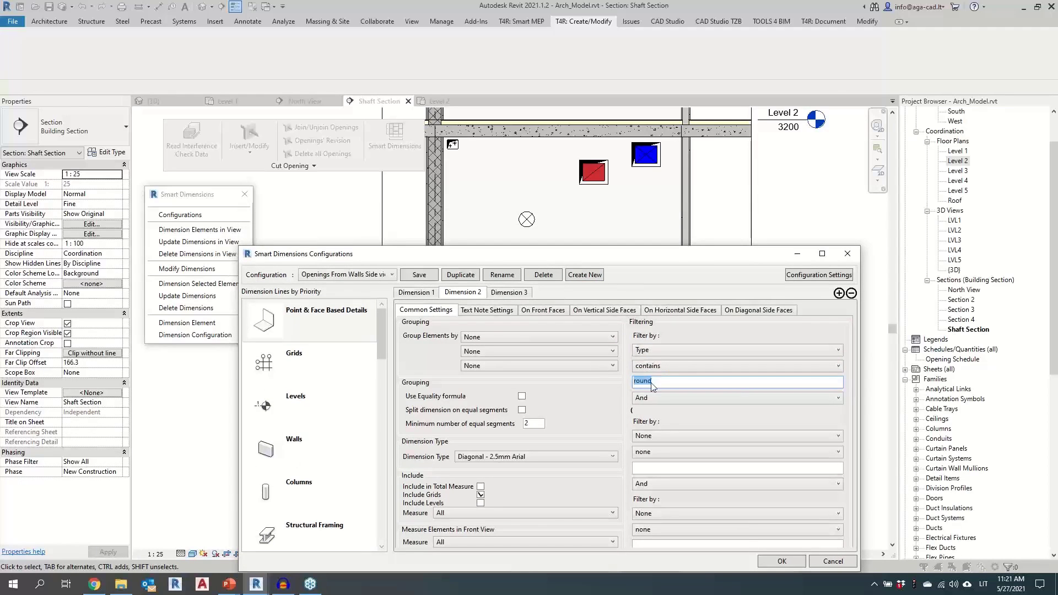
pyautogui.click(491, 311)
pyautogui.click(535, 311)
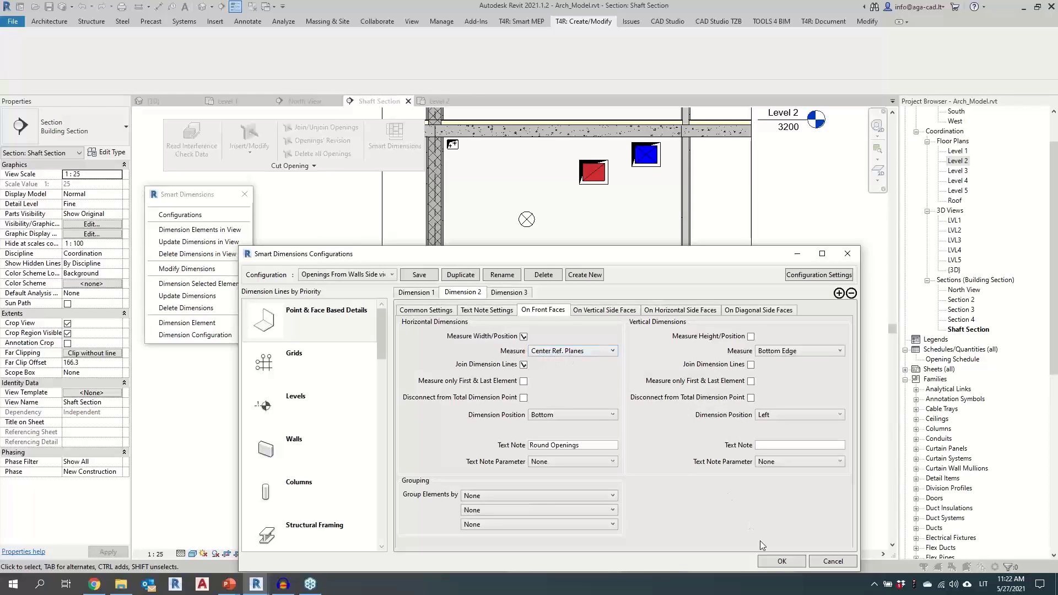
# Step: Apply the edited configuration to place Rectangular Openings and Round Openings chains below the shaft
pyautogui.click(779, 561)
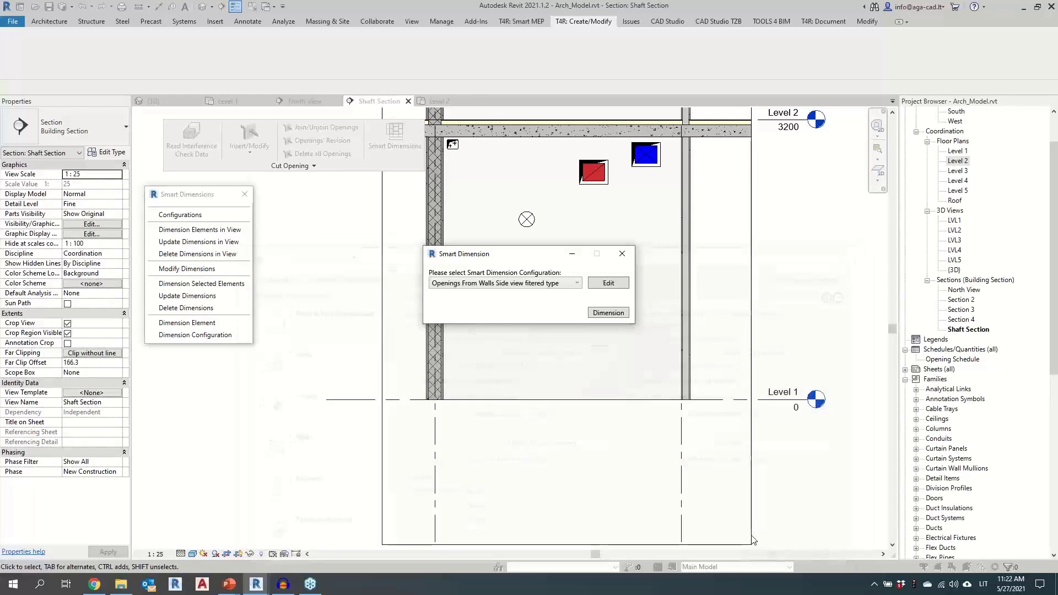
pyautogui.click(610, 315)
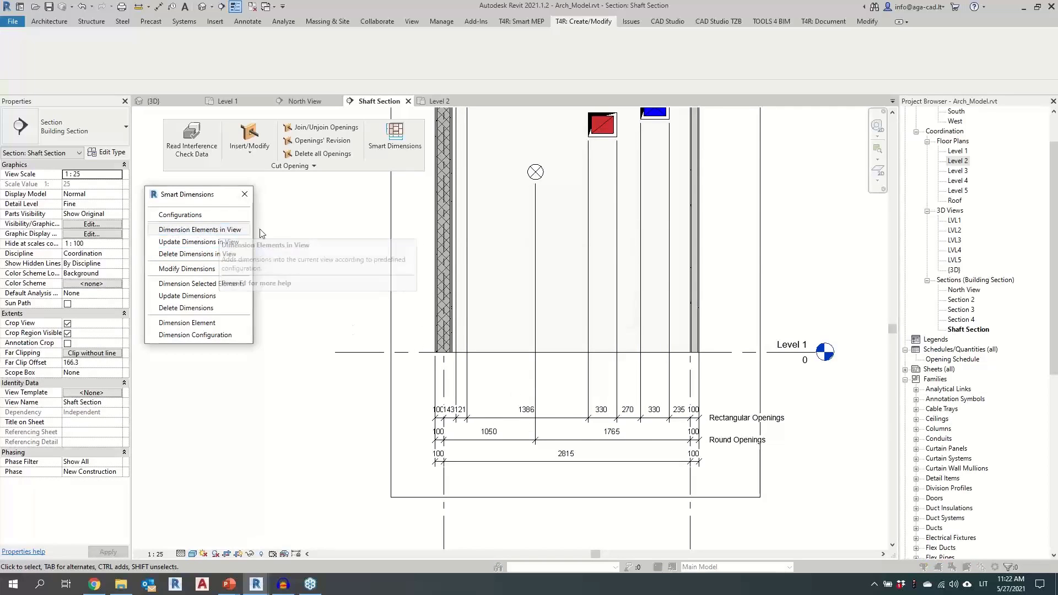
pyautogui.click(221, 230)
pyautogui.click(528, 283)
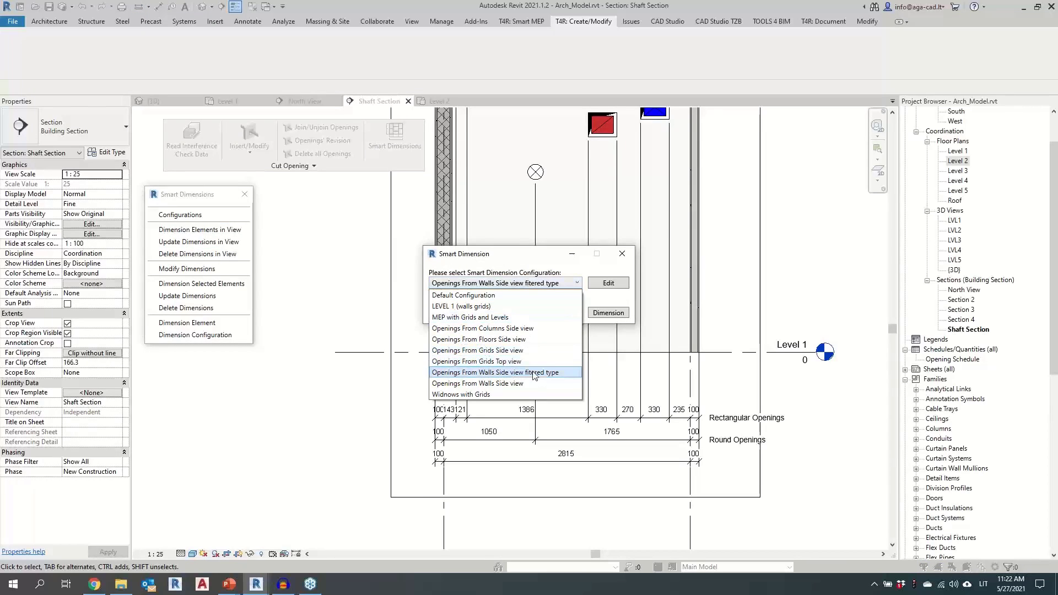
# Step: Run the Openings From Floors Side view configuration to add vertical height dimensions
pyautogui.click(494, 340)
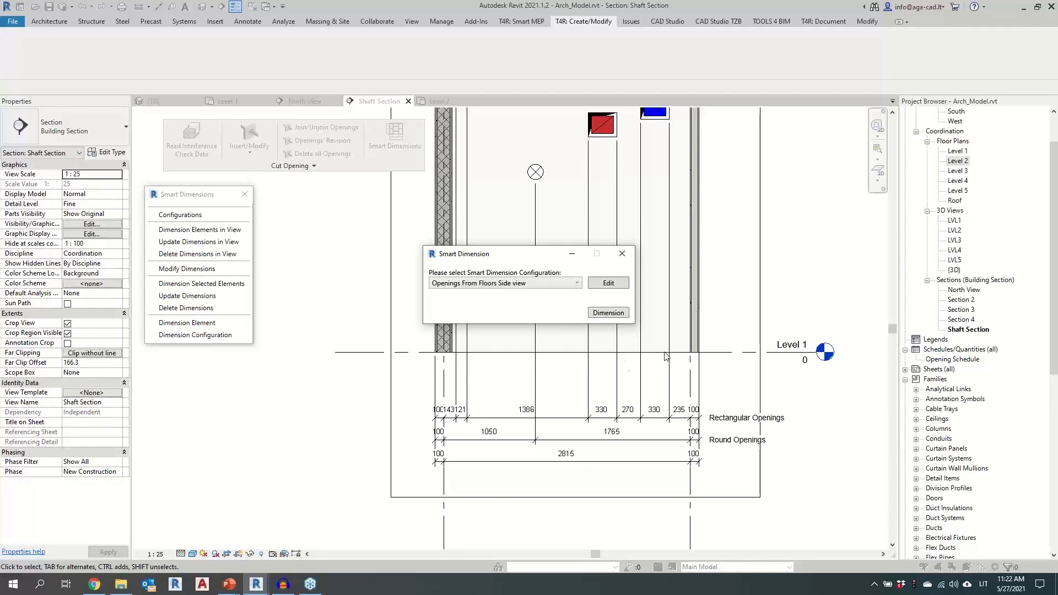
pyautogui.click(608, 313)
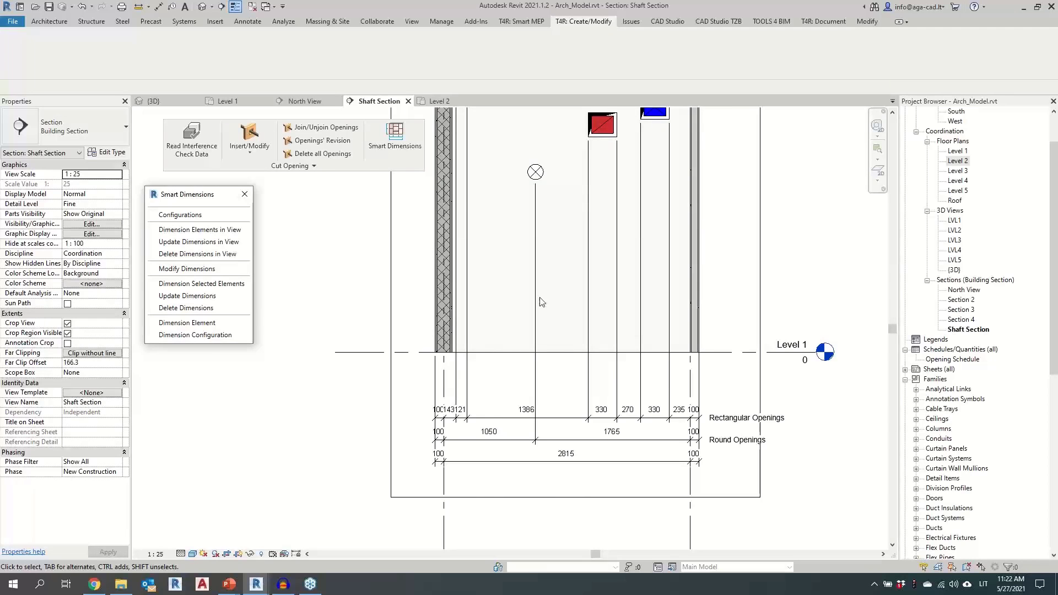
pyautogui.scroll(-1, 540, 296)
pyautogui.moveTo(567, 298); pyautogui.dragTo(640, 402, button='middle')
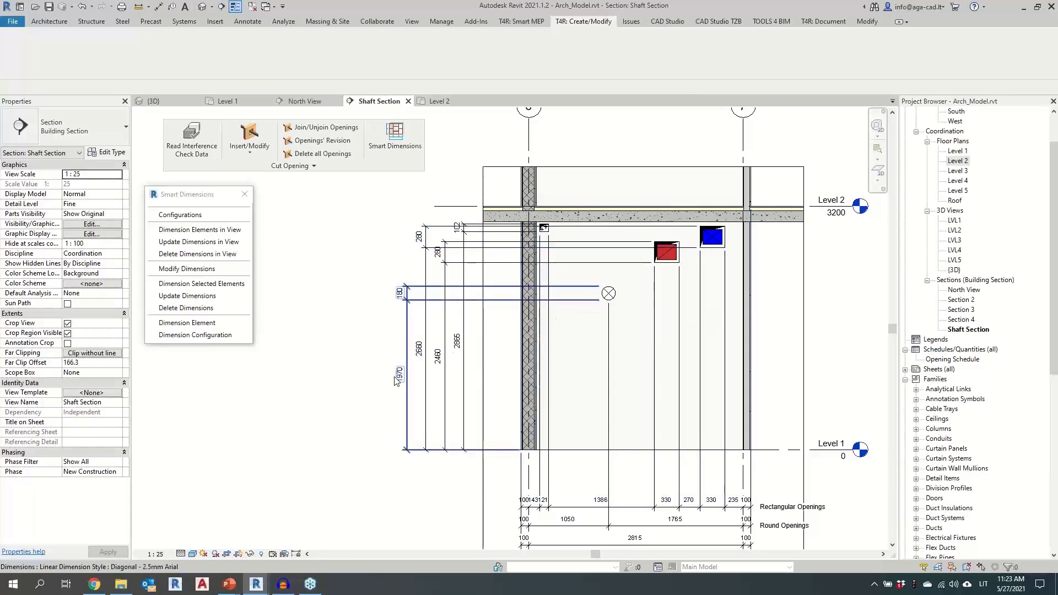
pyautogui.scroll(1, 389, 378)
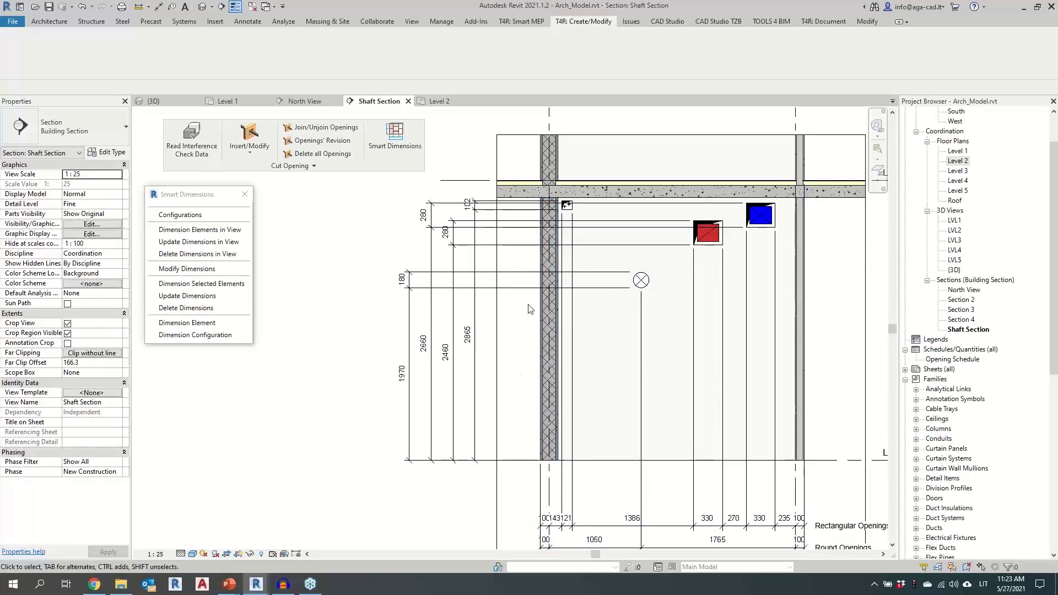
# Step: Check the 180/1970, 280/2460 and 102/2865 height dimension strings
pyautogui.click(548, 288)
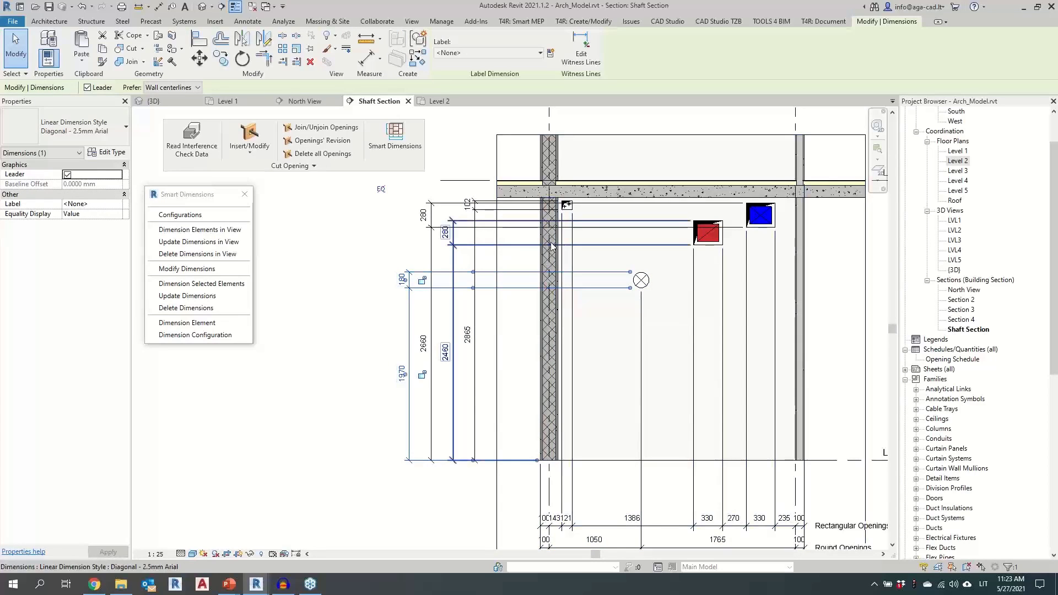
pyautogui.click(584, 245)
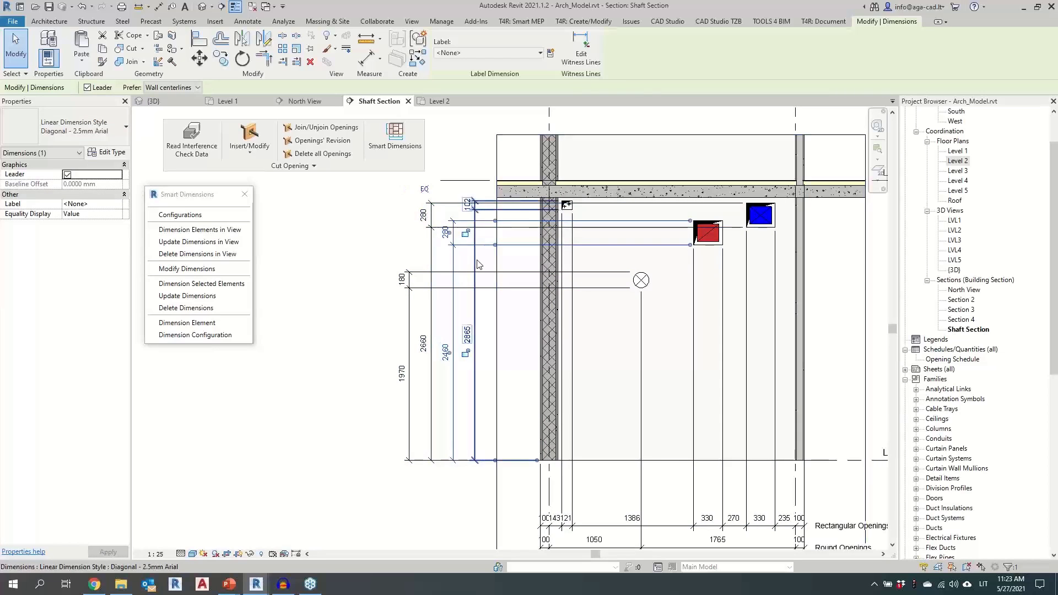
pyautogui.click(477, 306)
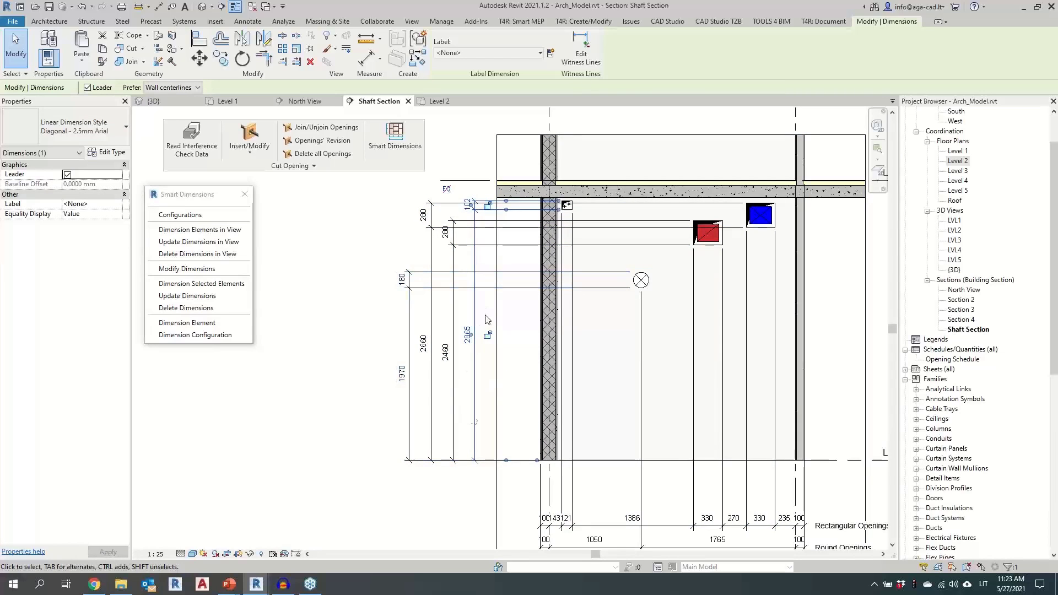
pyautogui.click(392, 444)
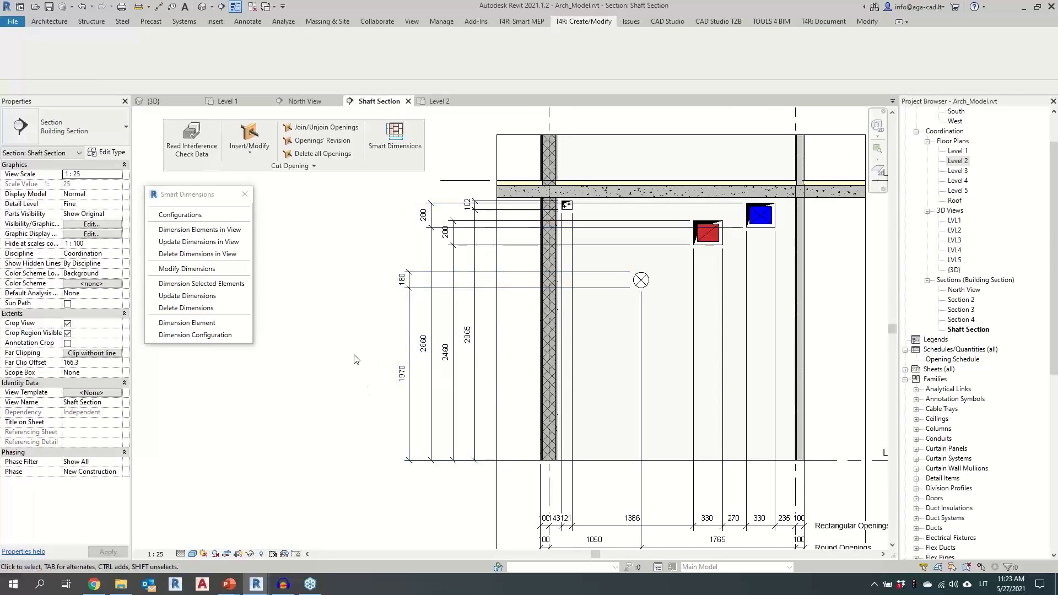
pyautogui.scroll(-2, 355, 359)
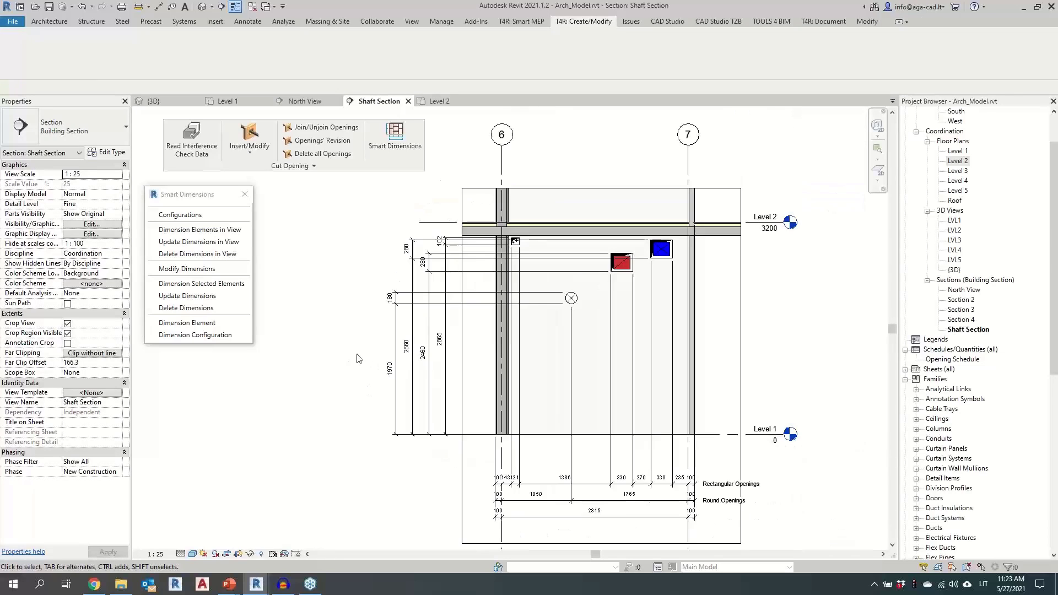
# Step: In Section 4, add a Rectangular Openings chain totalling 2714 with Openings From Walls Side view
pyautogui.doubleClick(963, 320)
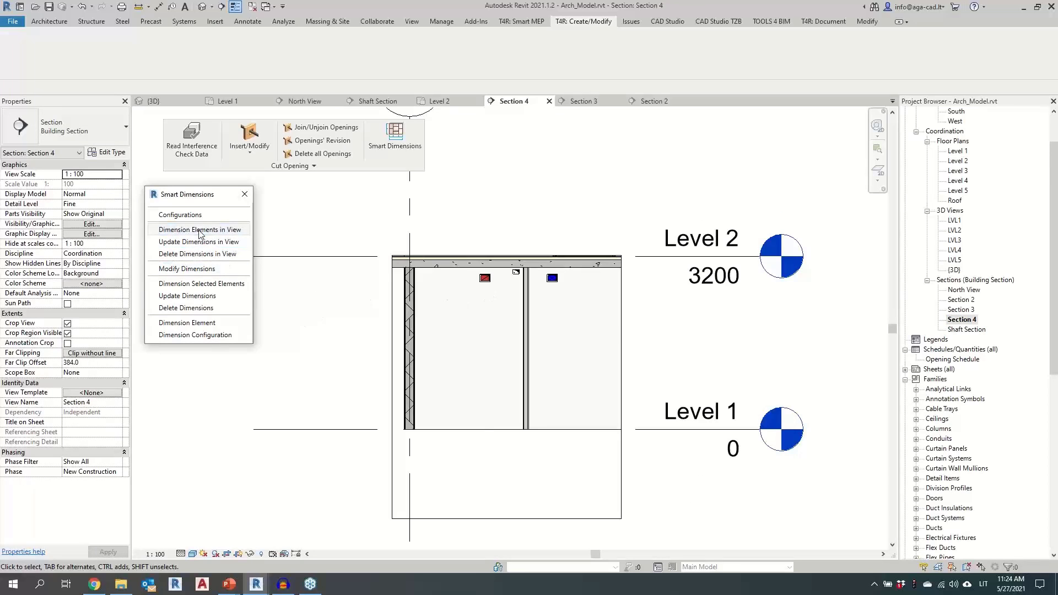
pyautogui.click(198, 229)
pyautogui.click(567, 283)
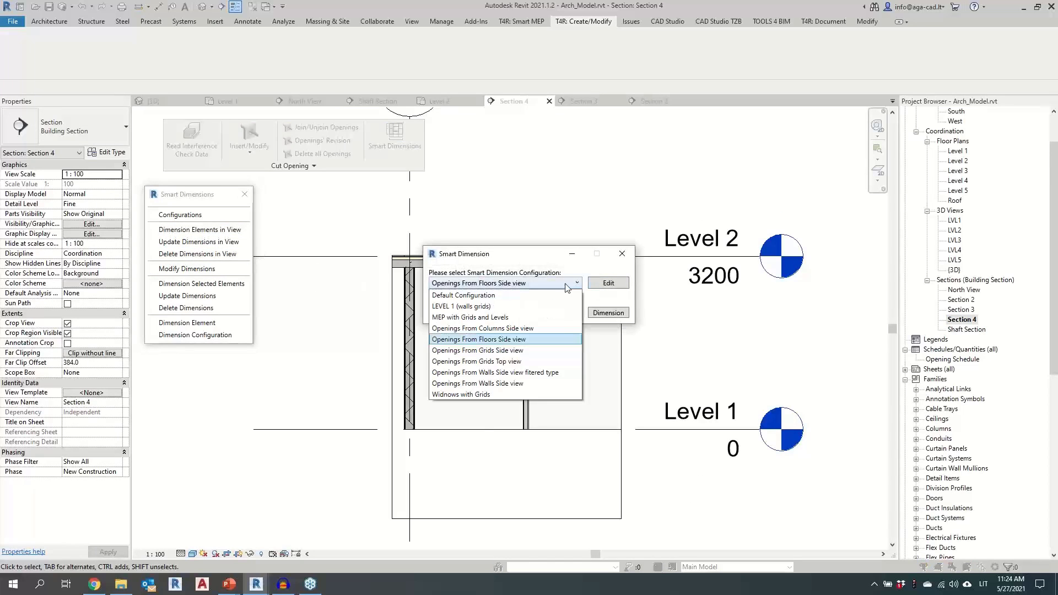
pyautogui.click(545, 384)
pyautogui.click(608, 313)
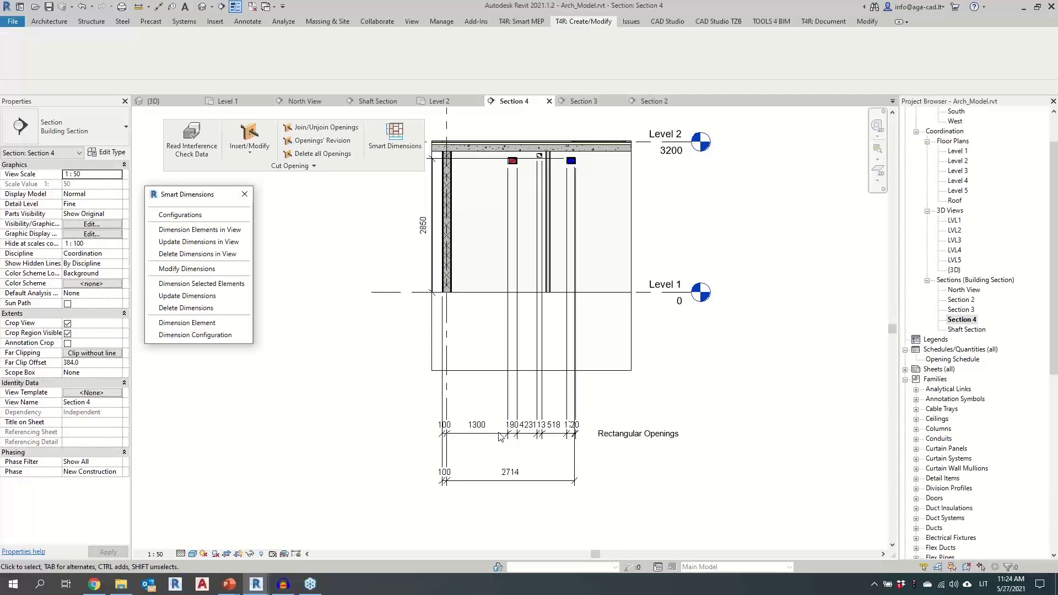
pyautogui.click(199, 269)
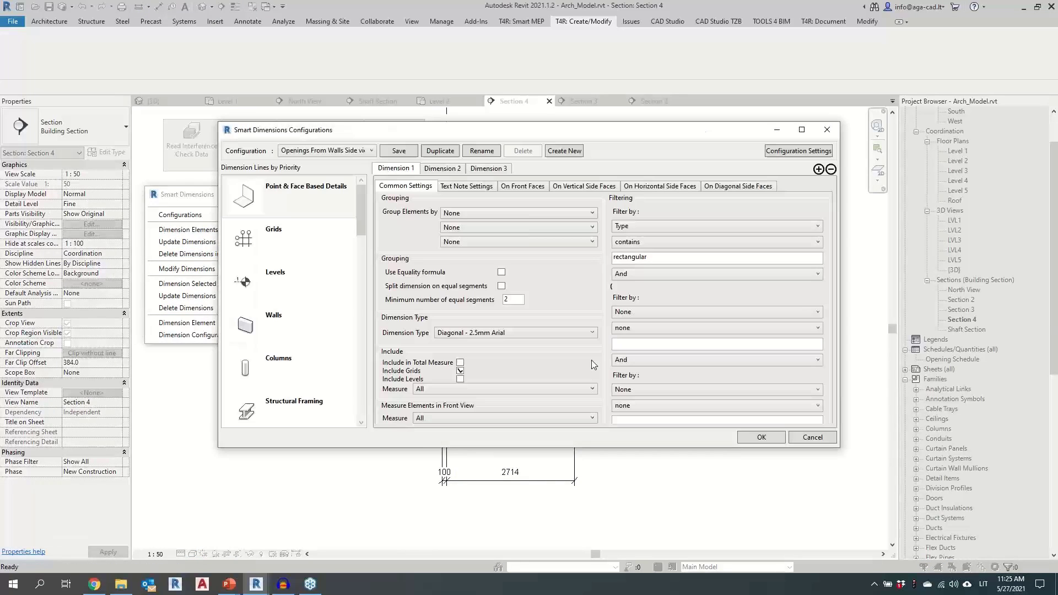
# Step: Set the horizontal First Dimension Offset to 11 and redimension the Section 4 openings
pyautogui.click(791, 152)
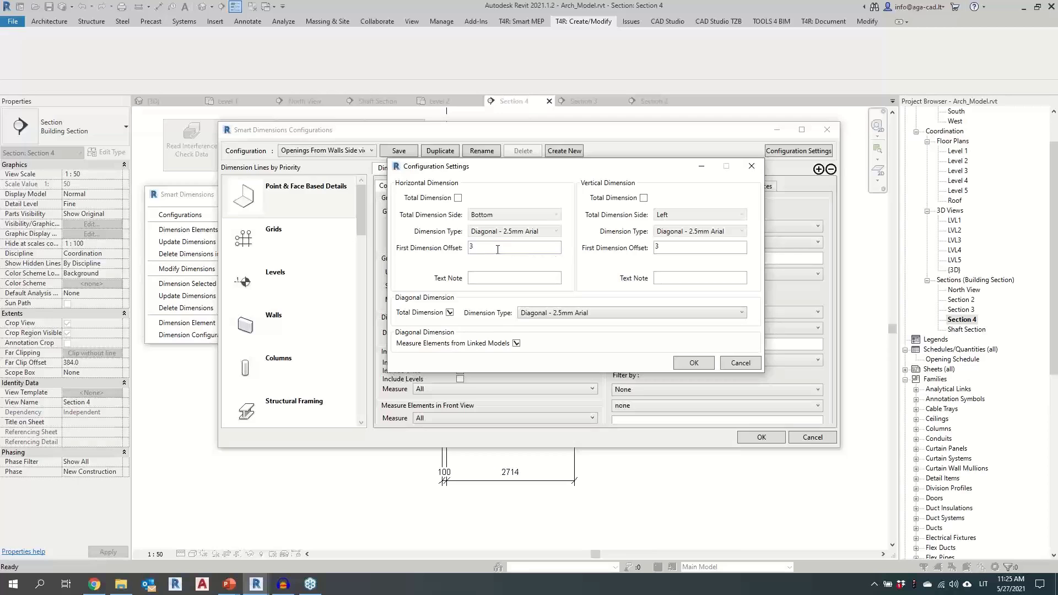
pyautogui.doubleClick(497, 249)
pyautogui.write('11')
pyautogui.click(692, 363)
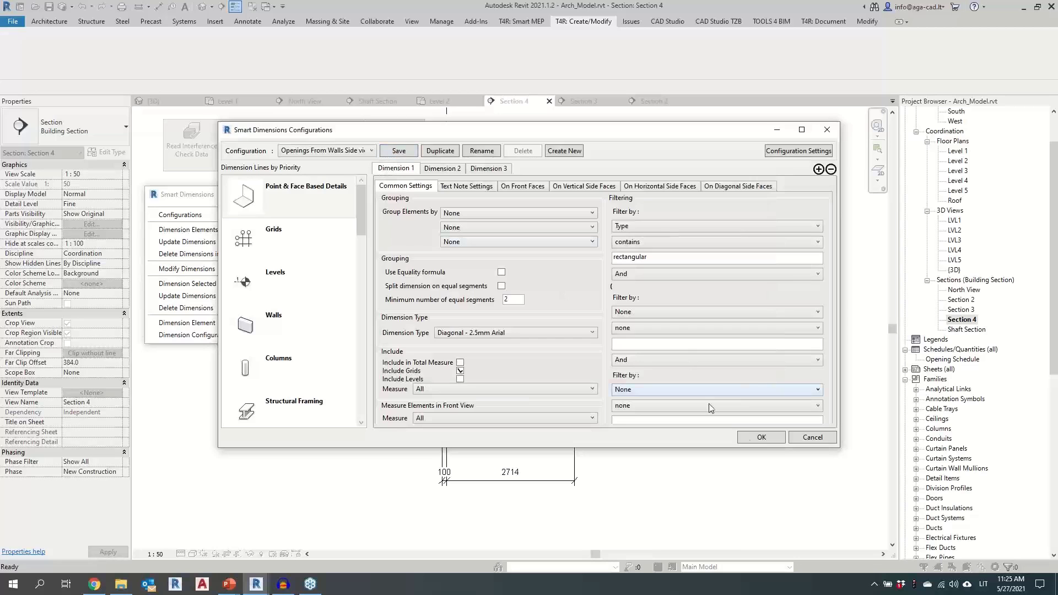
pyautogui.click(760, 438)
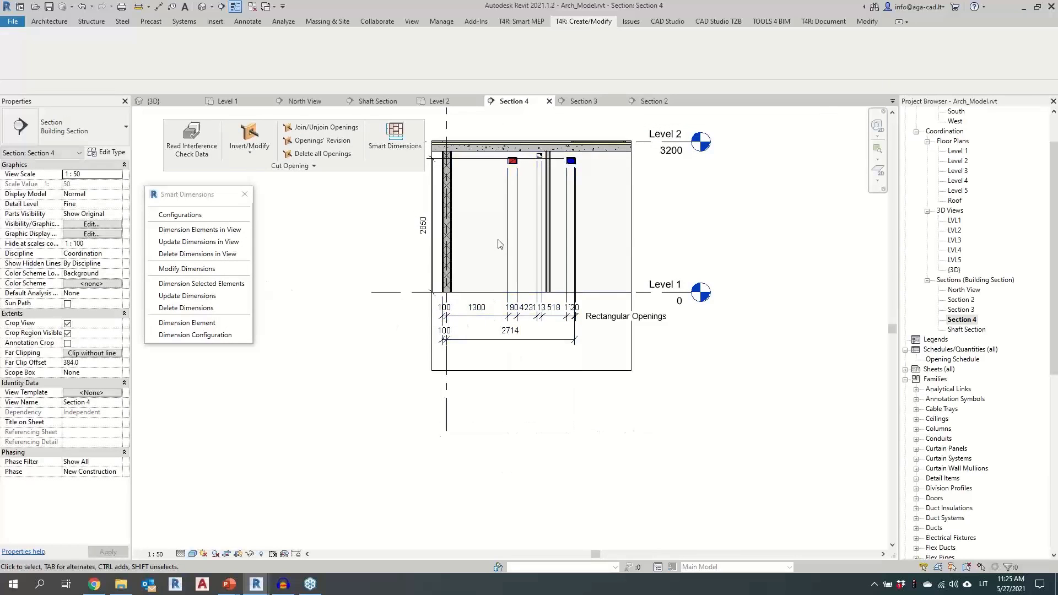
pyautogui.moveTo(484, 245); pyautogui.dragTo(495, 306, button='middle')
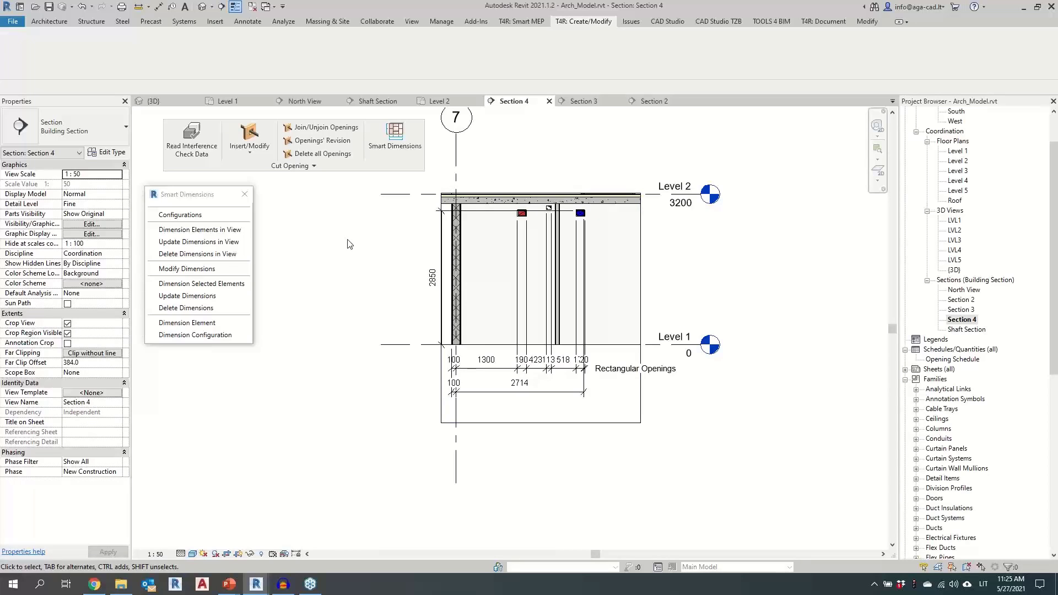
# Step: Review the opening dimension string's type properties without changes, then return to the Shaft Section
pyautogui.click(482, 370)
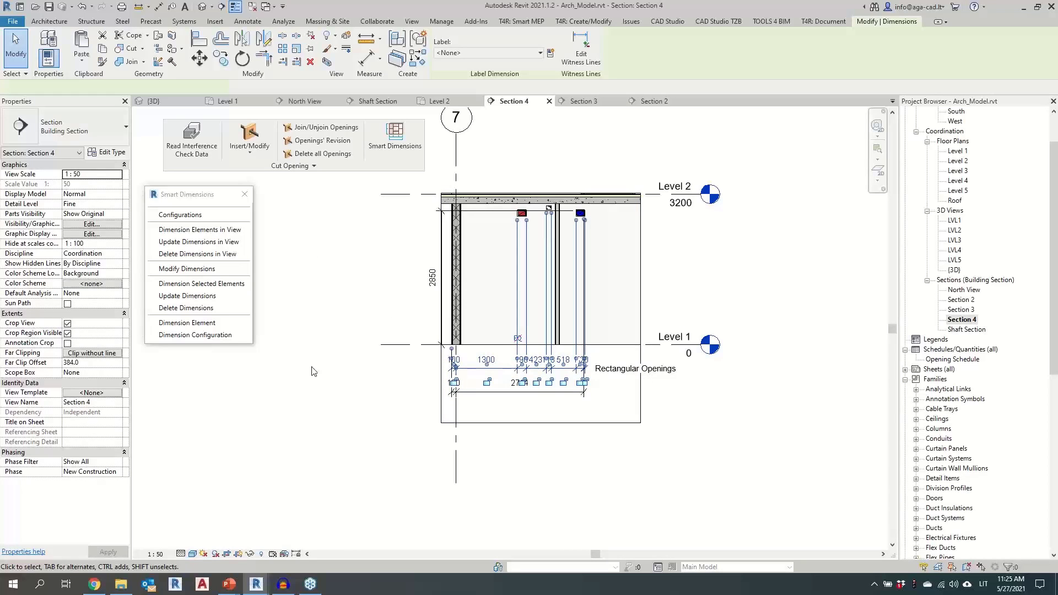
pyautogui.click(112, 153)
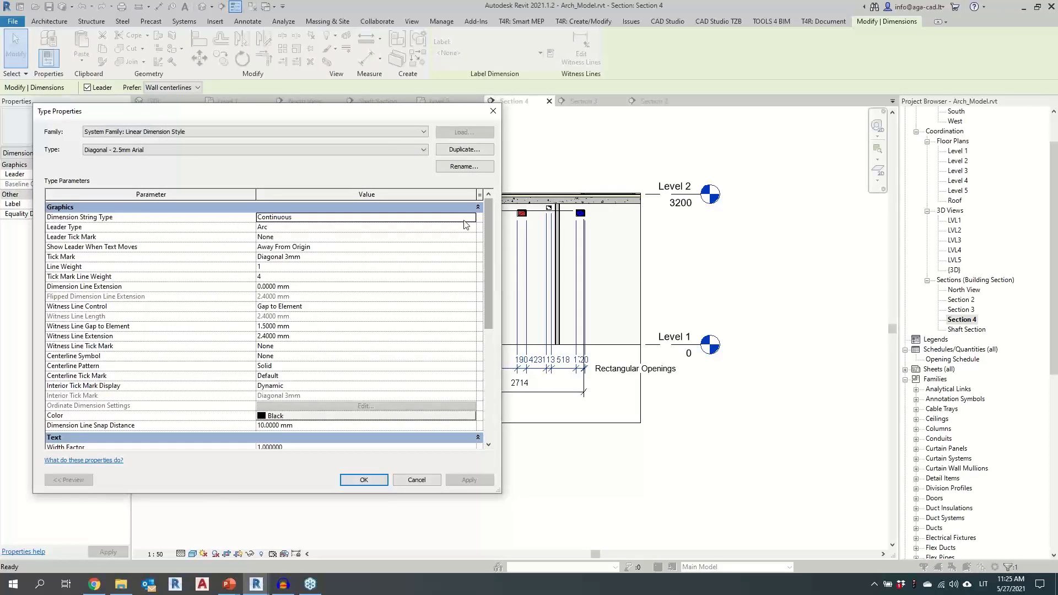
pyautogui.click(471, 219)
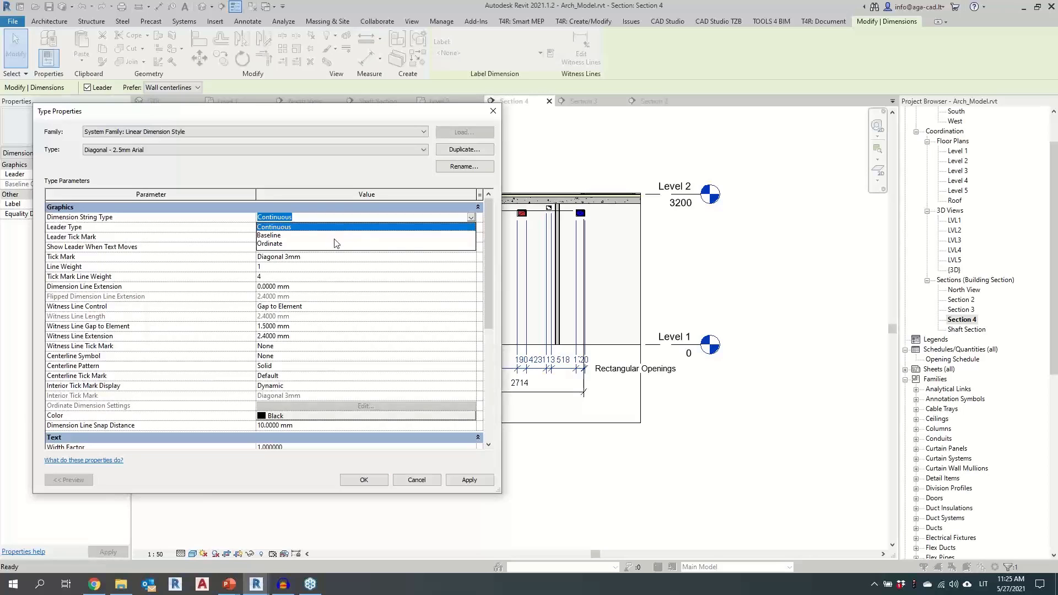
pyautogui.click(493, 112)
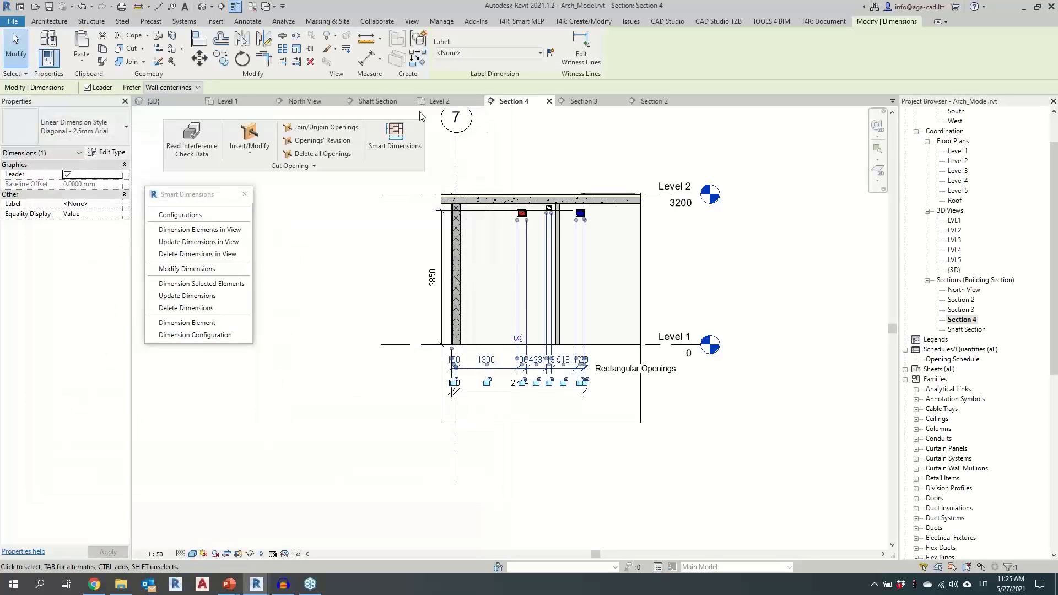
pyautogui.click(377, 101)
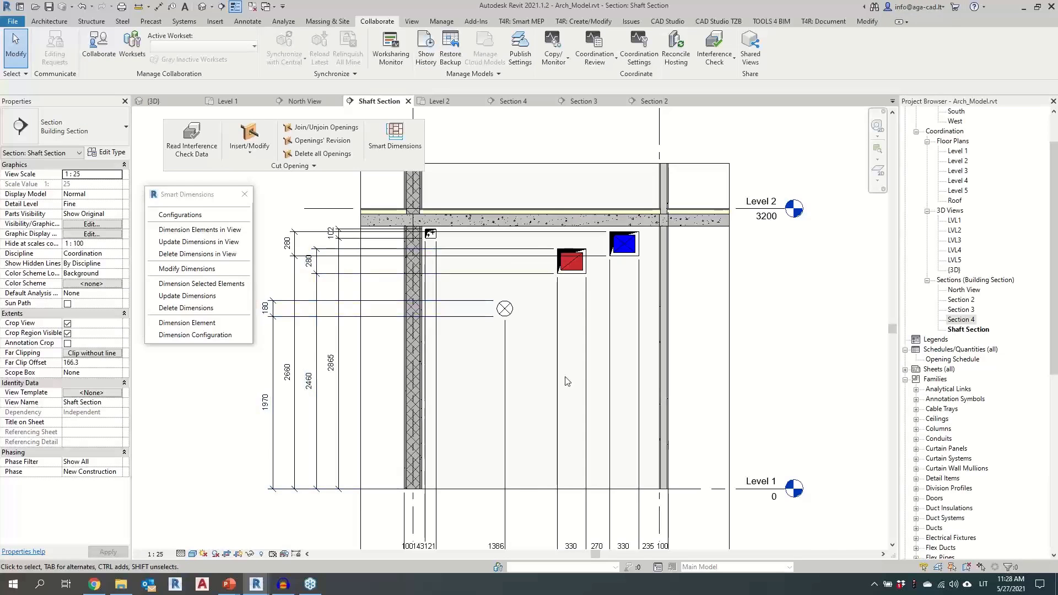
# Step: Delete all smart dimensions in the Shaft Section and inspect the linked MEP model
pyautogui.scroll(1, 515, 302)
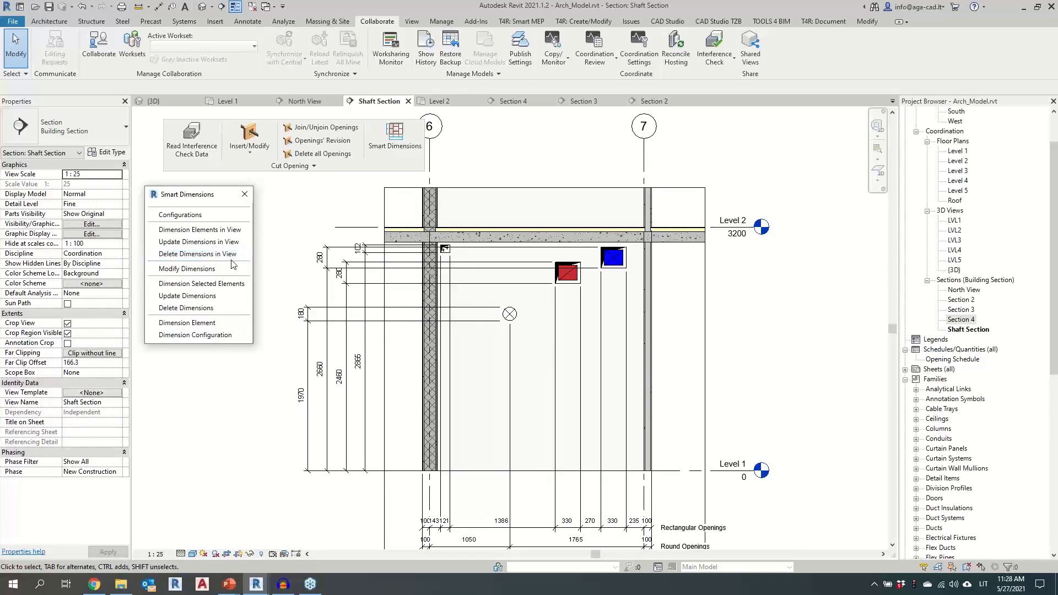
pyautogui.click(201, 254)
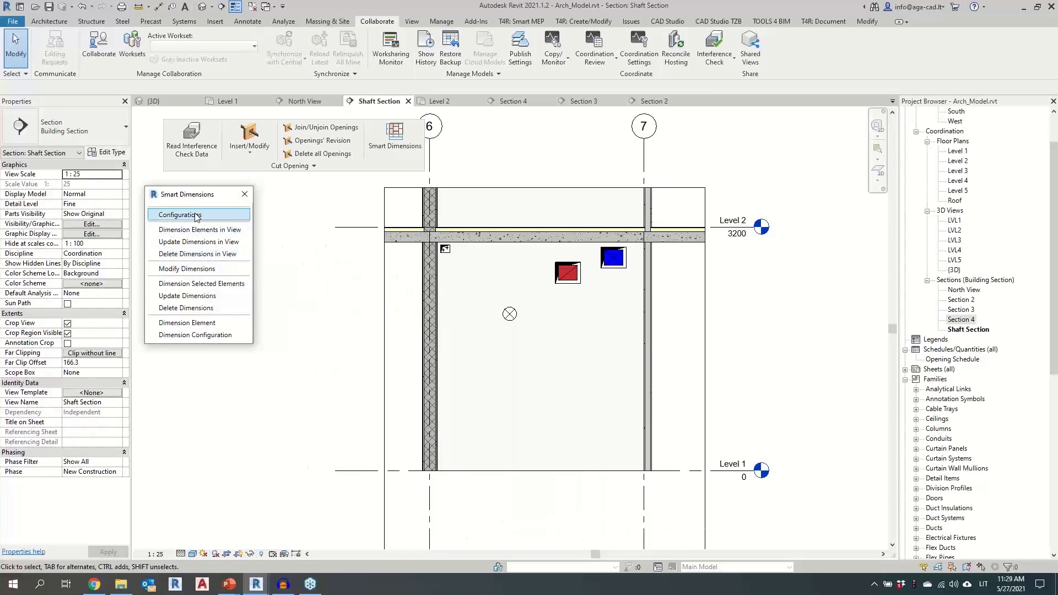
pyautogui.click(194, 230)
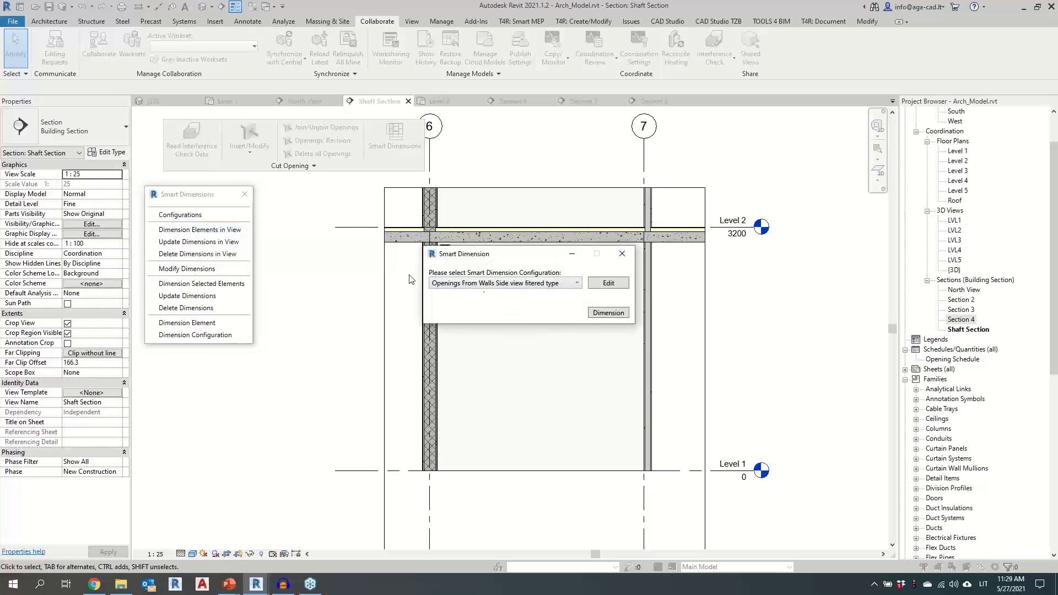
pyautogui.click(533, 283)
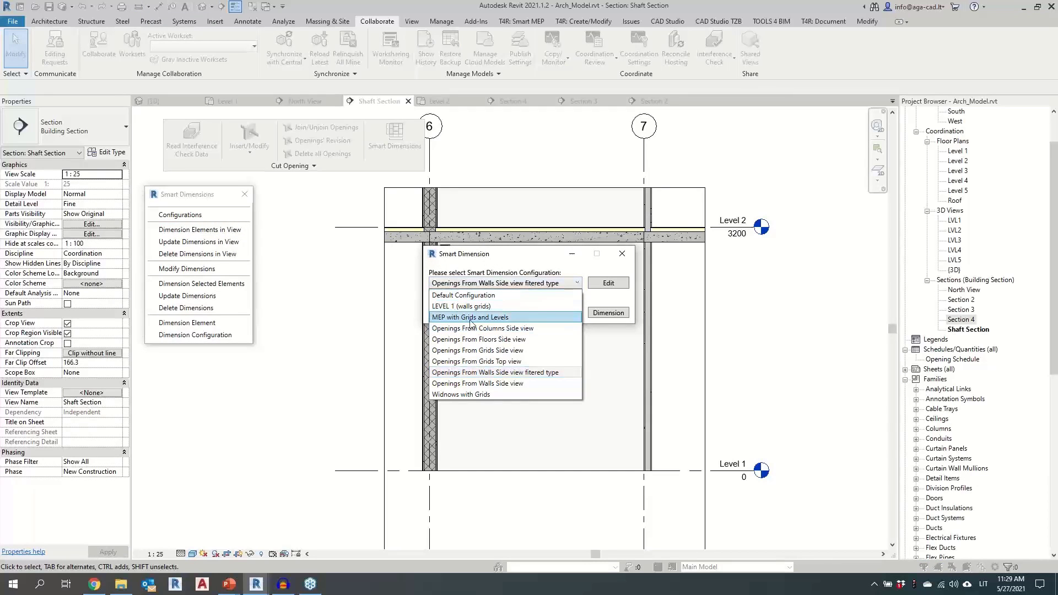
pyautogui.click(621, 253)
pyautogui.click(622, 253)
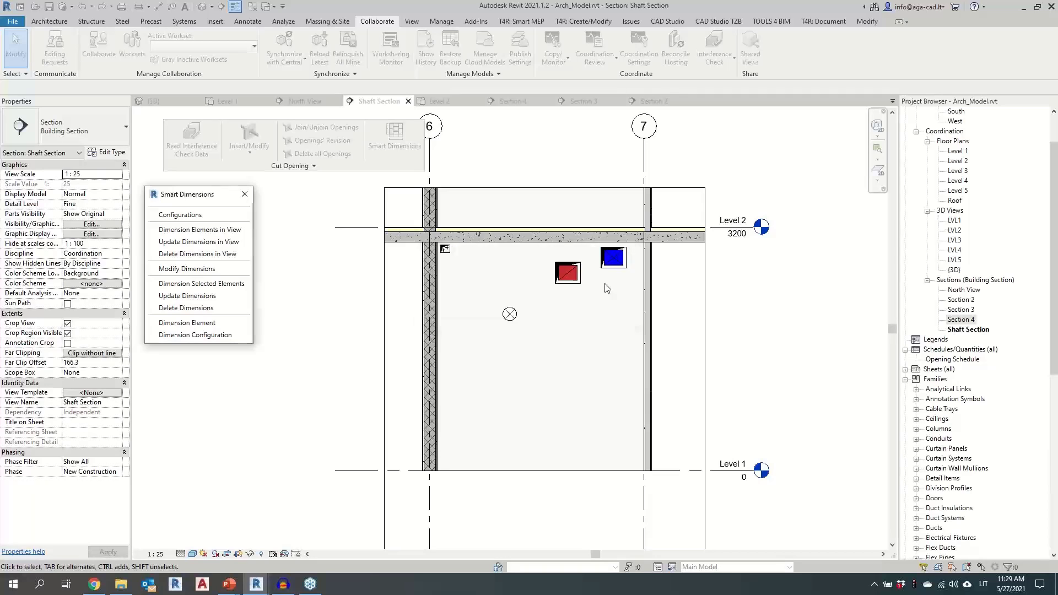
pyautogui.scroll(2, 623, 259)
pyautogui.click(623, 258)
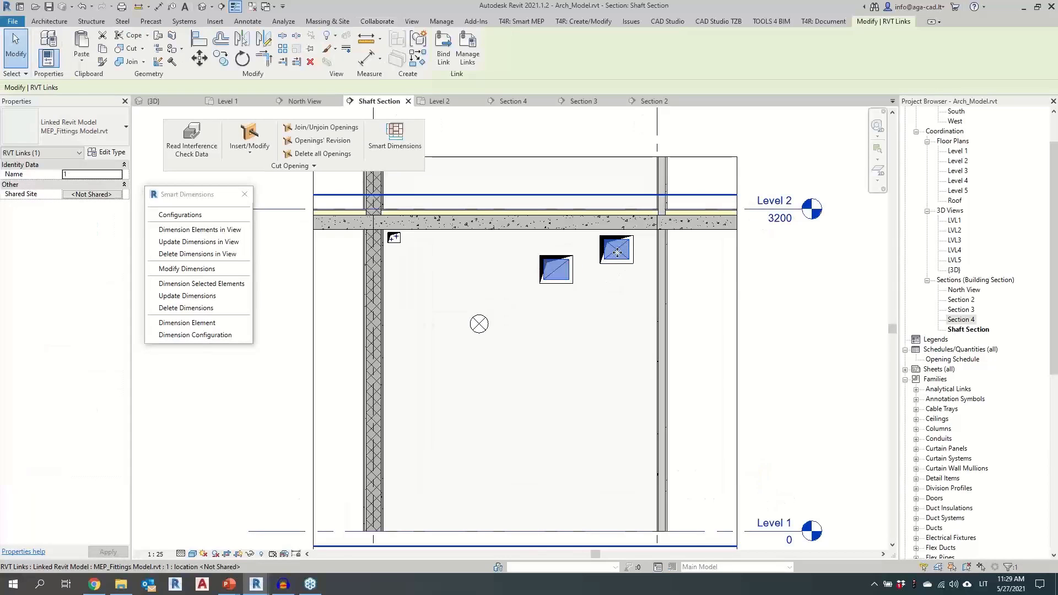
pyautogui.click(522, 325)
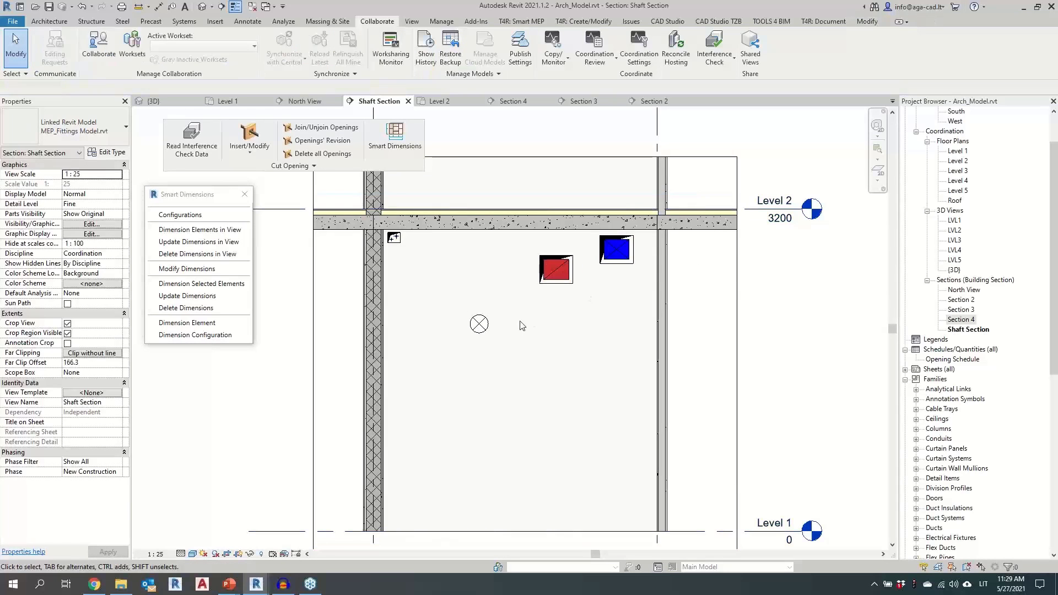
pyautogui.scroll(-1, 522, 325)
# Step: Dimension the section with the MEP with Grids and Levels configuration after reviewing its linked-model settings
pyautogui.click(202, 230)
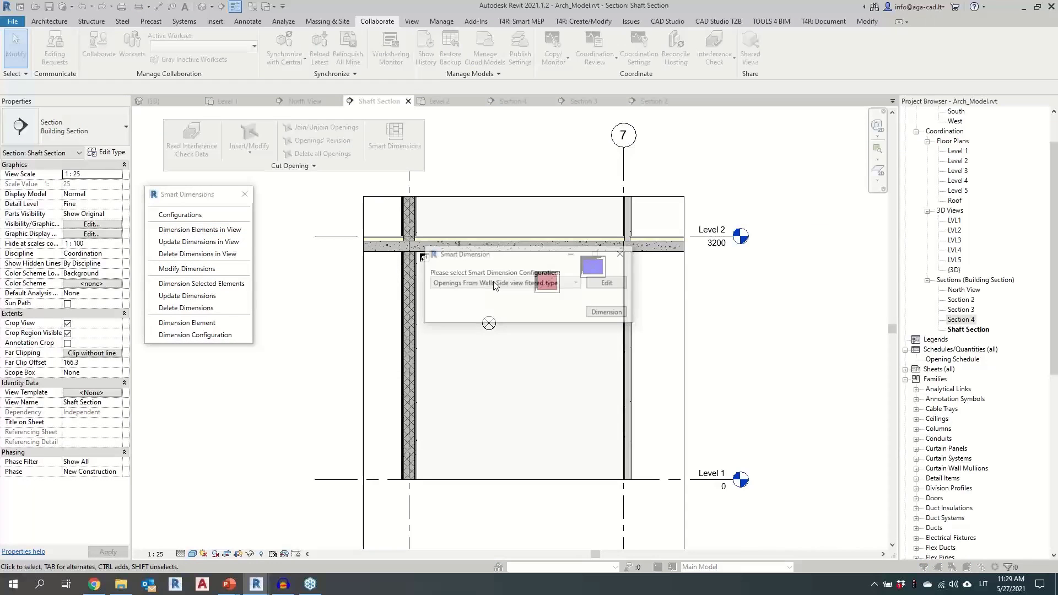
pyautogui.click(556, 283)
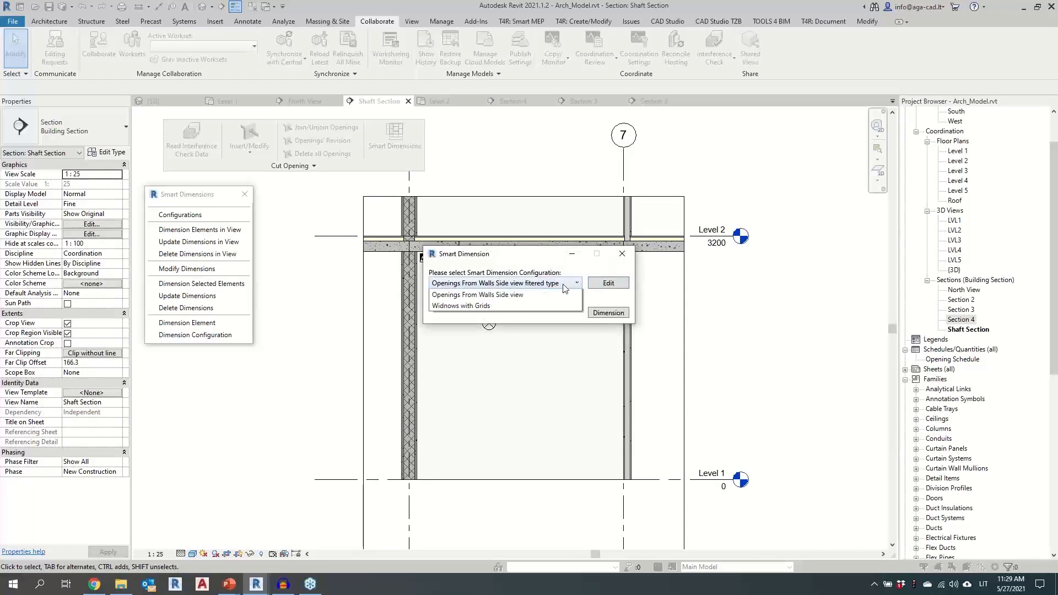
pyautogui.click(489, 318)
pyautogui.click(607, 283)
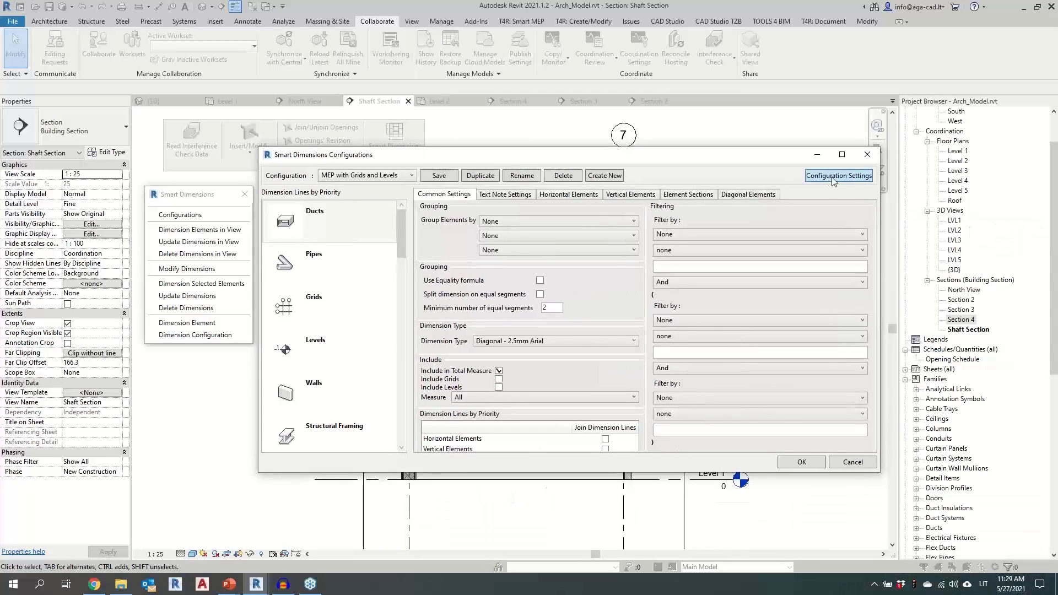
pyautogui.click(826, 178)
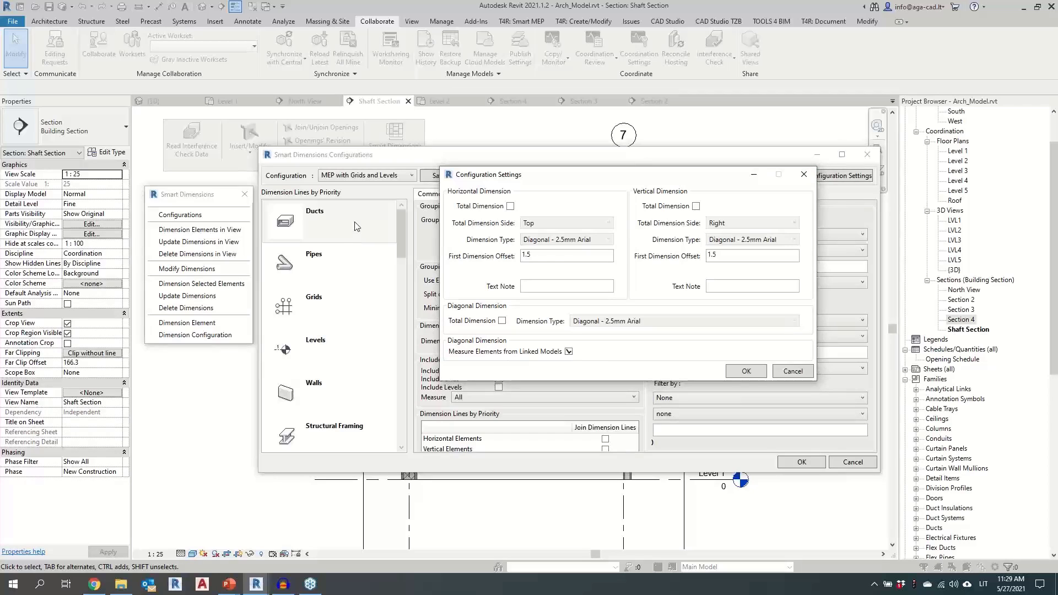
pyautogui.click(804, 174)
pyautogui.click(866, 156)
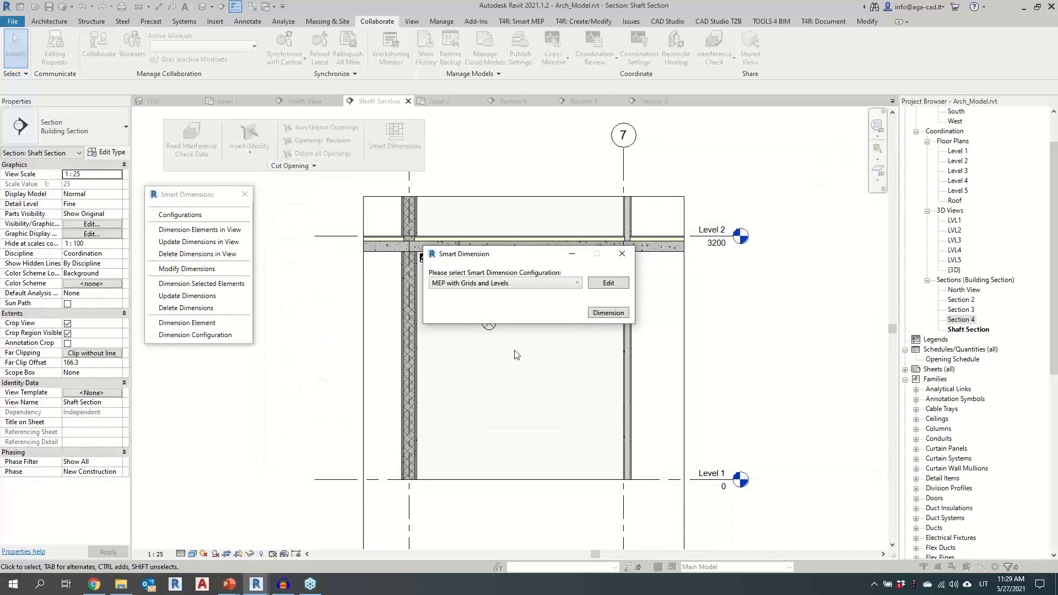
pyautogui.click(608, 313)
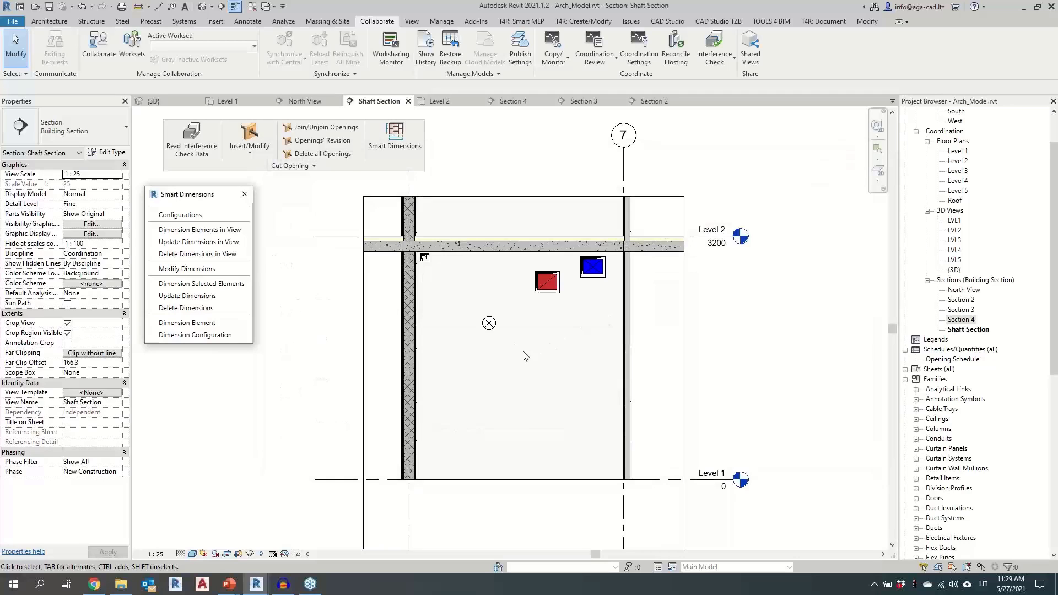
# Step: Pan the section to show the new 2943, 2910, 2500 and 2700 vertical dimensions
pyautogui.moveTo(513, 378); pyautogui.dragTo(613, 377, button='middle')
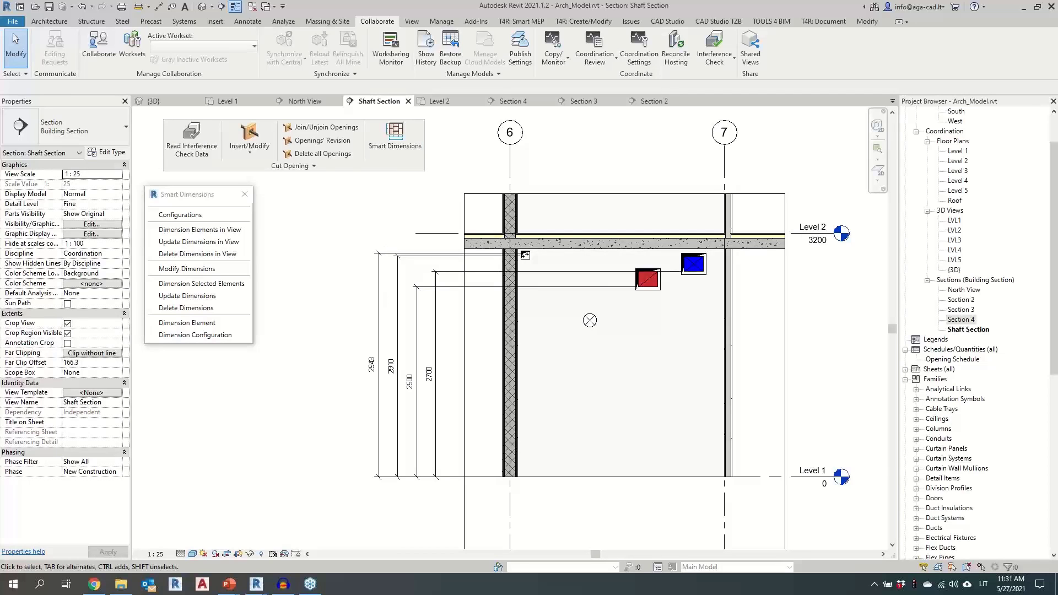
# Step: Show Revit, the Smart Dimensions palette and the PowerPoint slide show side by side in Task View
pyautogui.press('super+Tab')
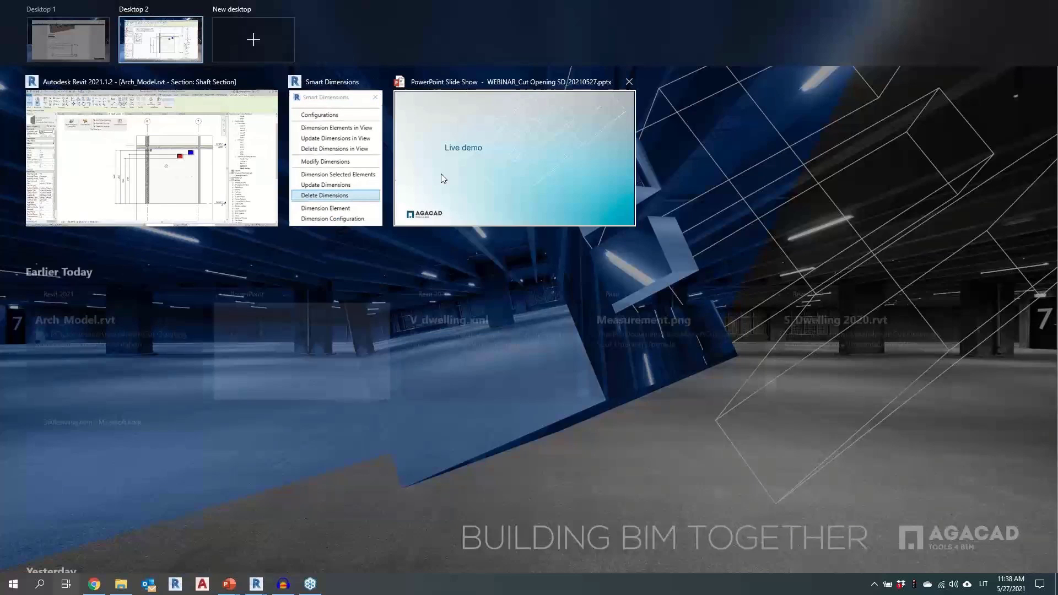